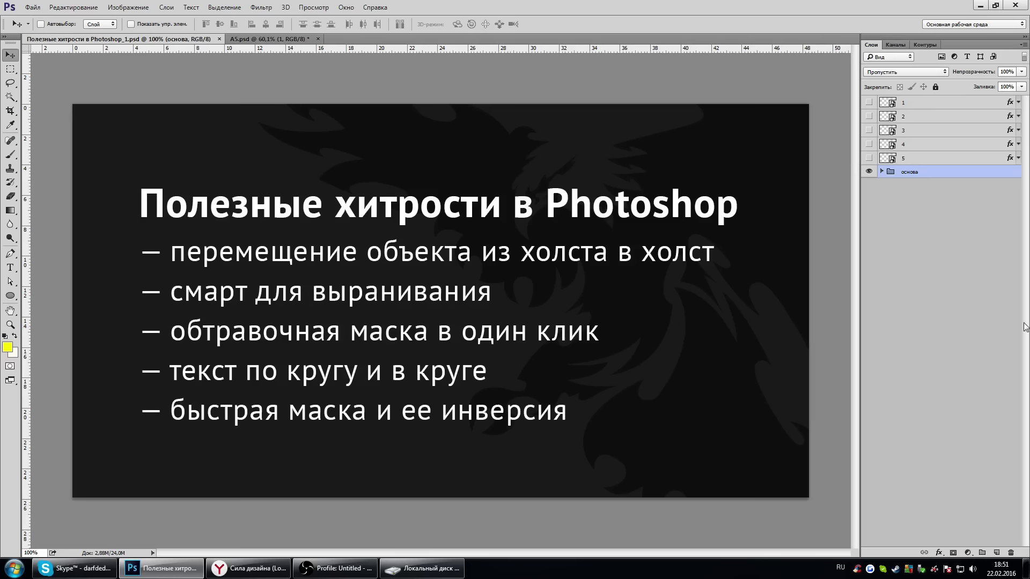
# Show layer 1's tick for the first tip, then switch to the A5 star poster.
pyautogui.click(869, 103)
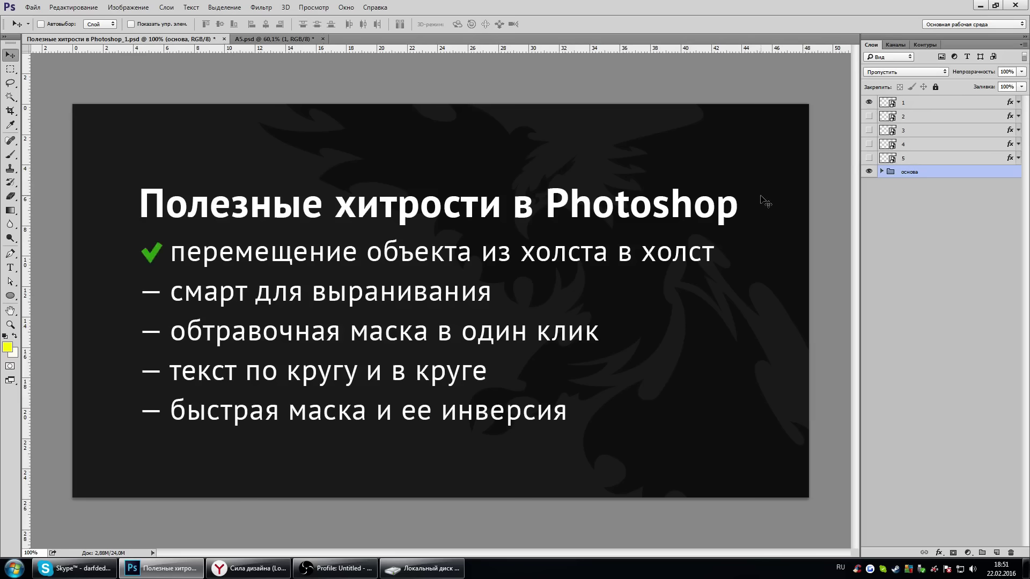
pyautogui.click(273, 38)
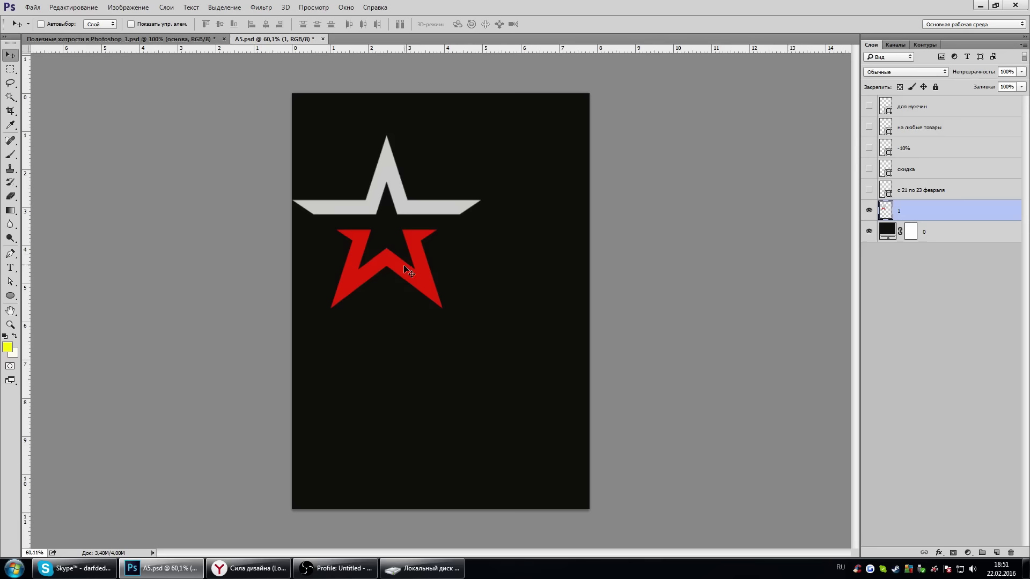
# Centre the star on the poster and duplicate the image as A5 копия.
pyautogui.moveTo(404, 267); pyautogui.dragTo(474, 314)
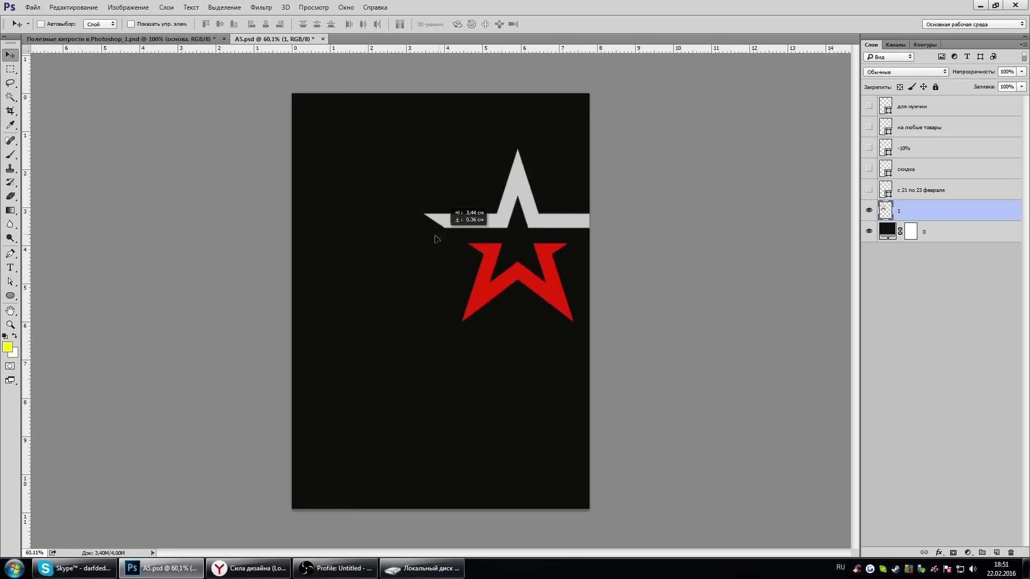
pyautogui.click(33, 8)
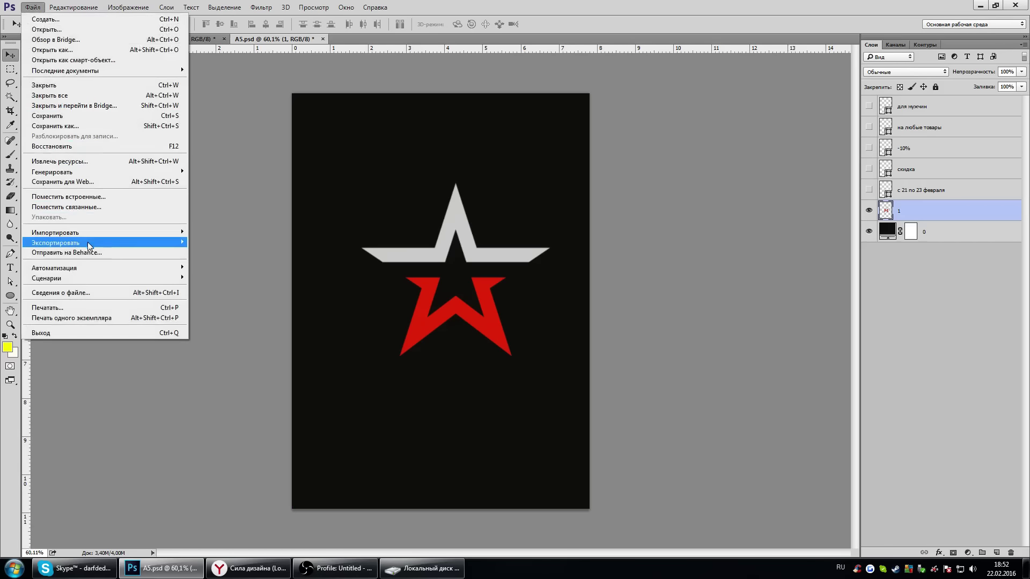
pyautogui.click(269, 159)
pyautogui.click(128, 7)
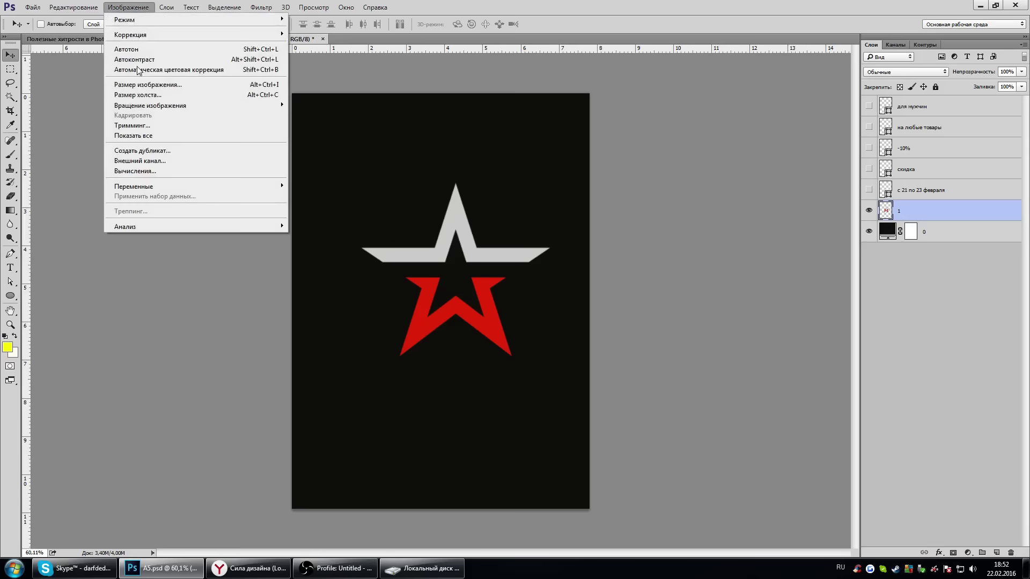
pyautogui.click(143, 146)
pyautogui.click(618, 188)
# Crop the A5 копия duplicate to about half its width.
pyautogui.press('c')
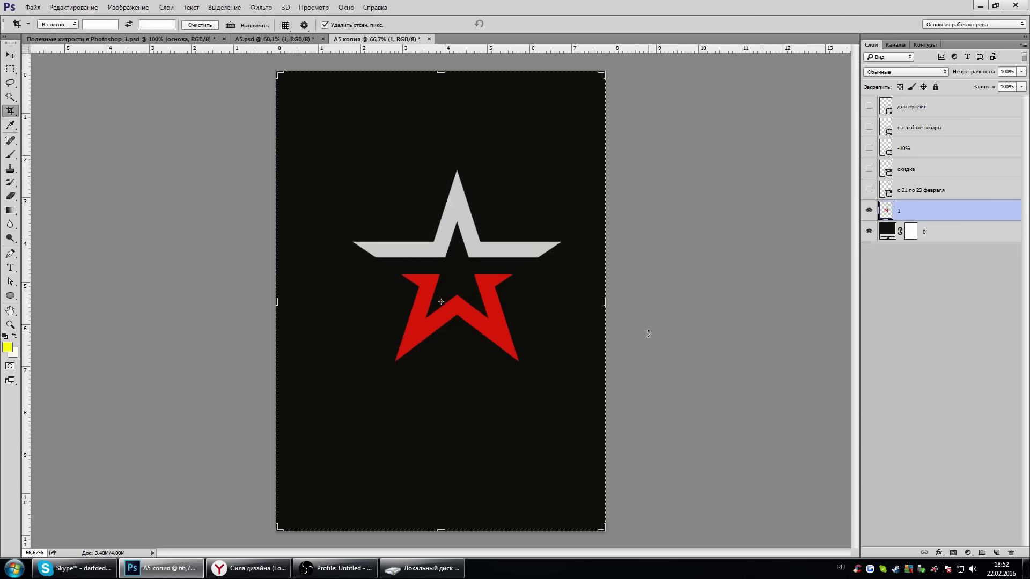
pyautogui.moveTo(608, 301); pyautogui.dragTo(464, 301)
pyautogui.press('Return')
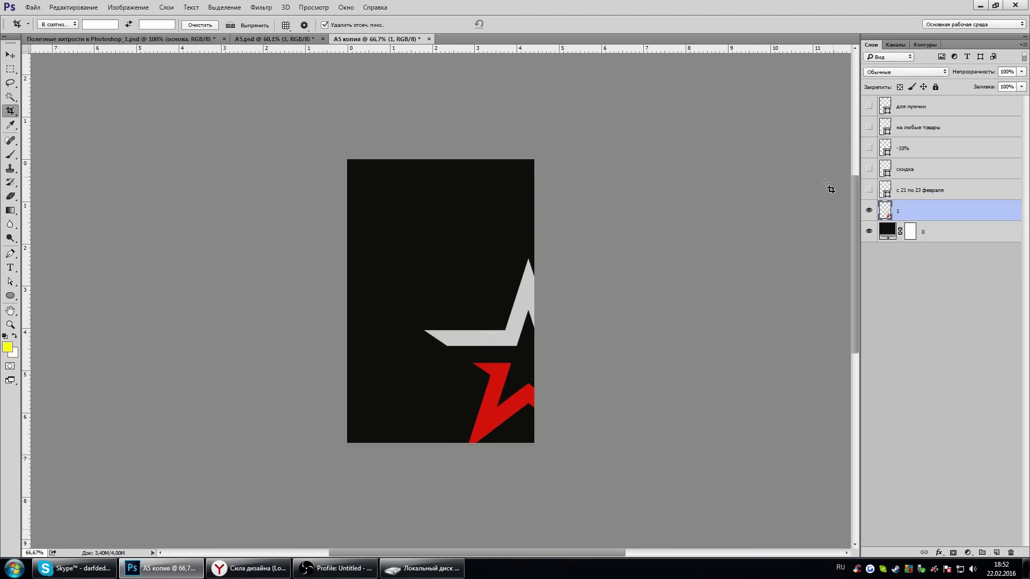
pyautogui.press('Delete')
# Remove the star from the A5 копия duplicate and return to the A5 poster.
pyautogui.click(261, 37)
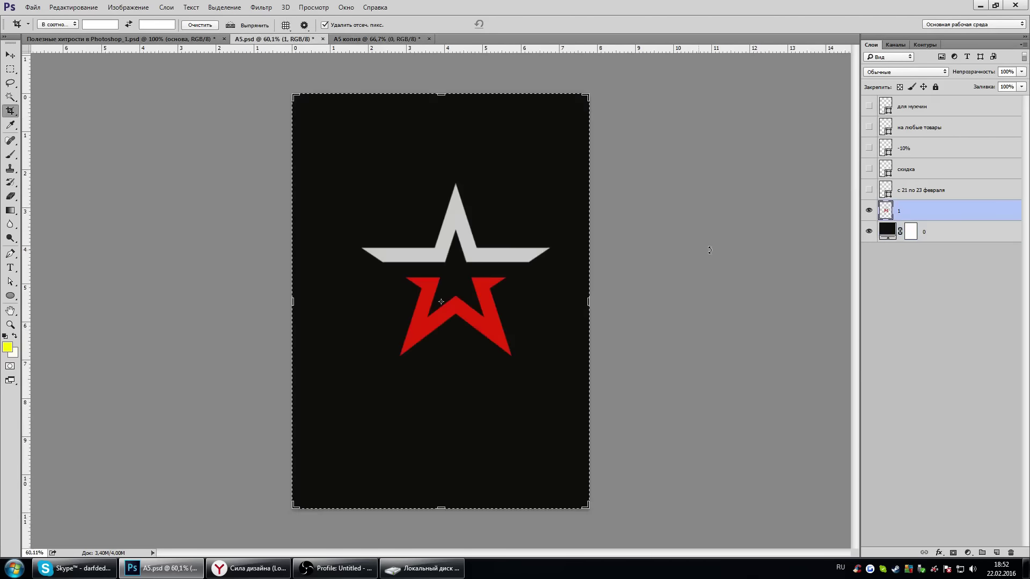
pyautogui.click(10, 54)
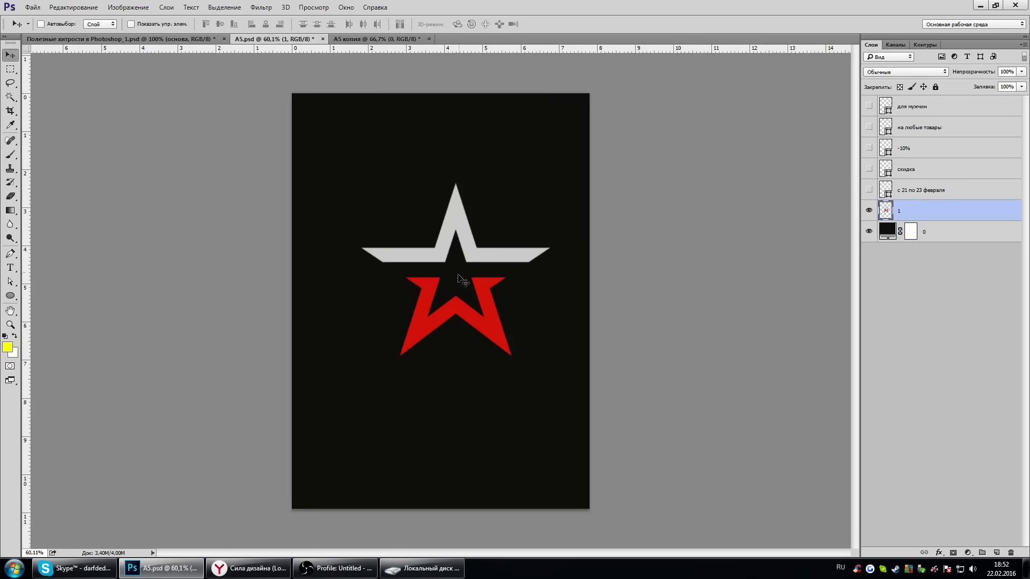
pyautogui.moveTo(459, 276)
pyautogui.mouseDown()
pyautogui.moveTo(362, 40)
pyautogui.moveTo(493, 236)
pyautogui.mouseUp()
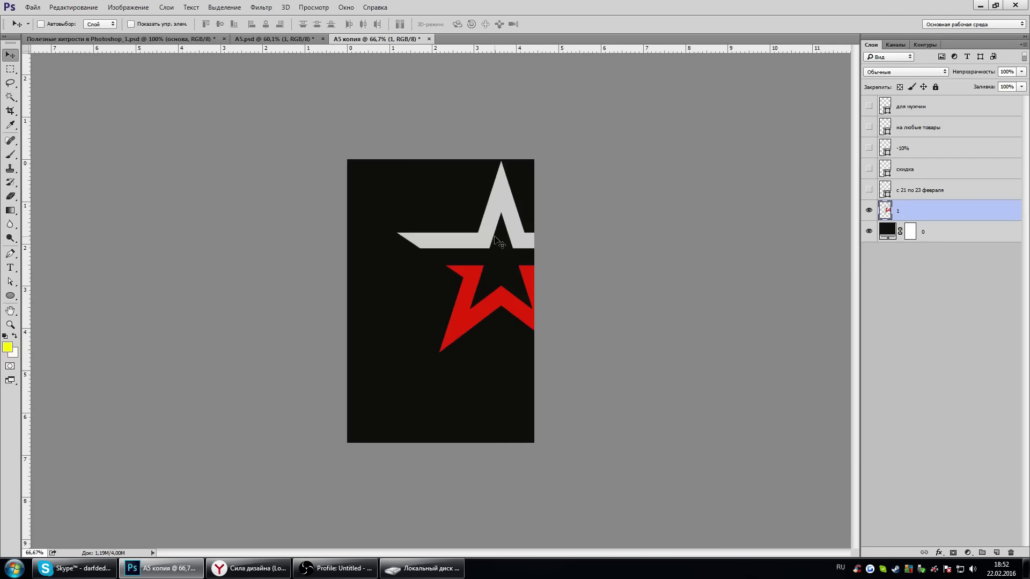
pyautogui.hotkey('ctrl', 'z')
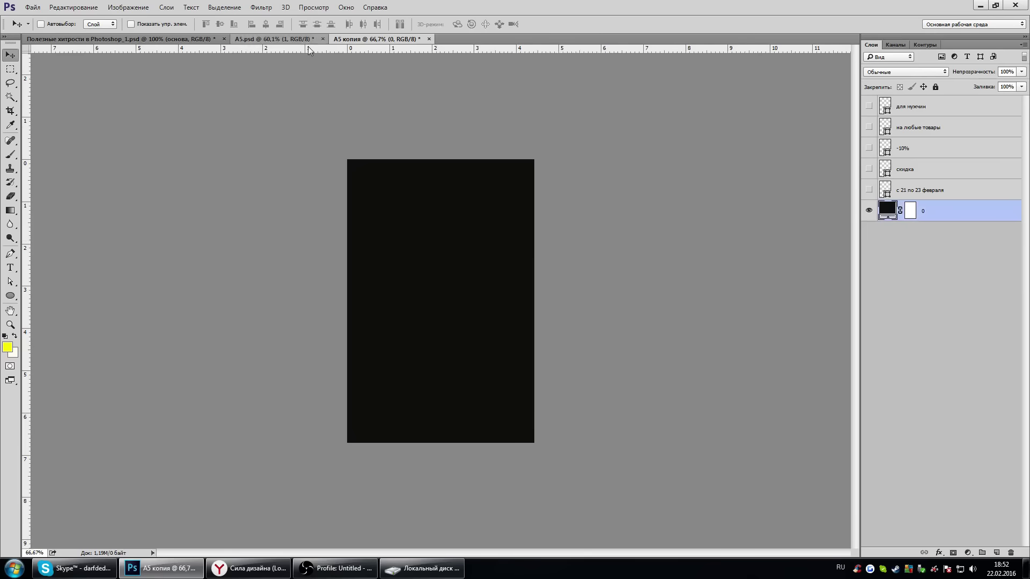
pyautogui.click(282, 39)
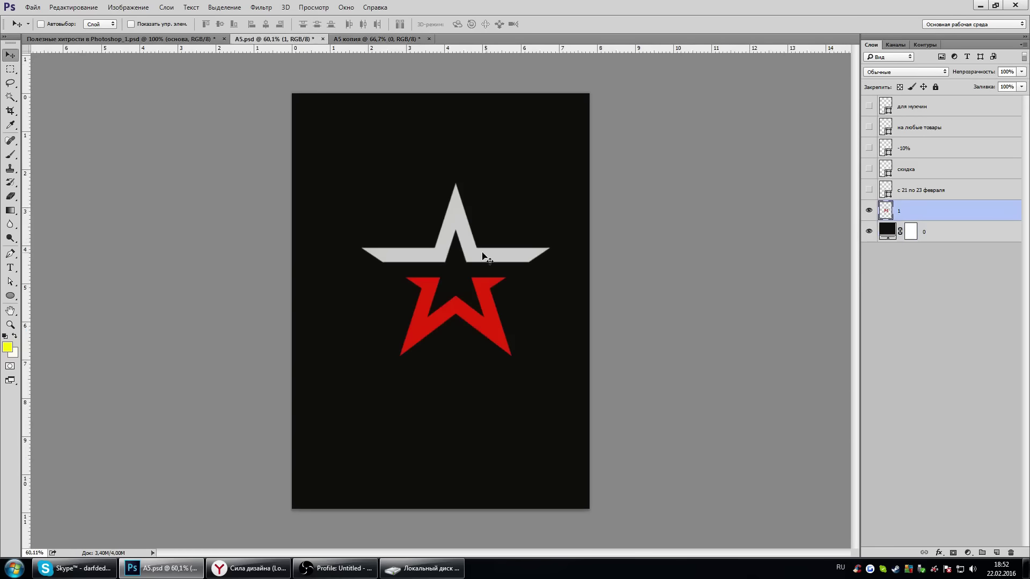
# Bring the star into A5 копия and add horizontal and vertical centre guides.
pyautogui.moveTo(459, 219)
pyautogui.mouseDown()
pyautogui.moveTo(369, 39)
pyautogui.moveTo(468, 258)
pyautogui.mouseUp()
pyautogui.moveTo(474, 310); pyautogui.dragTo(474, 311)
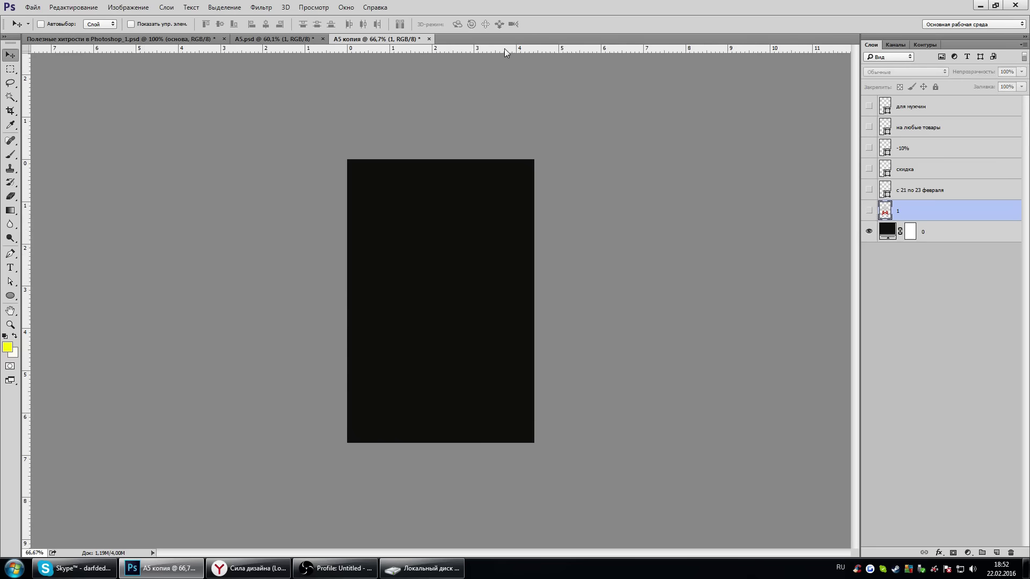
pyautogui.moveTo(504, 49); pyautogui.dragTo(494, 301)
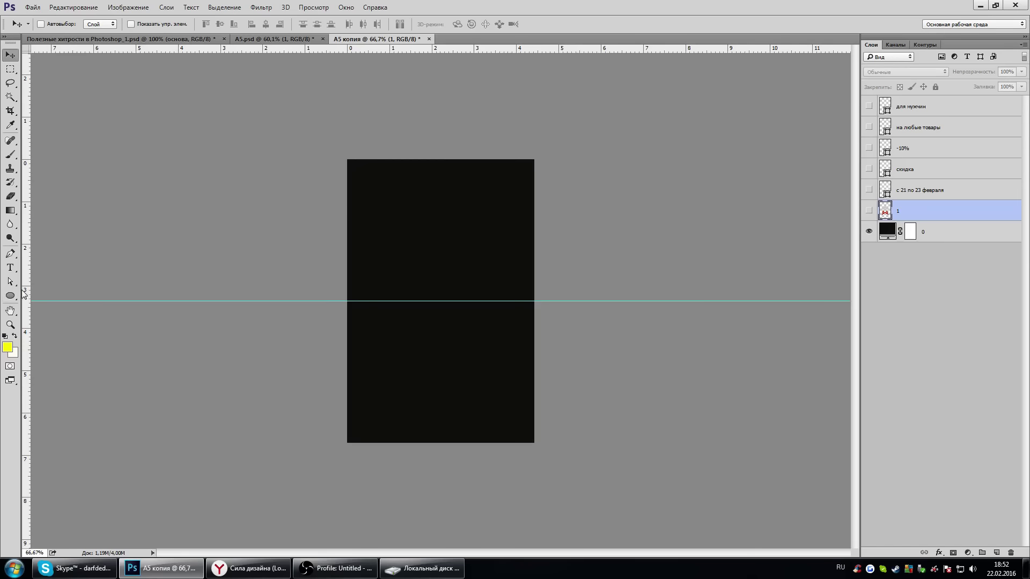
pyautogui.moveTo(26, 298)
pyautogui.mouseDown()
pyautogui.moveTo(455, 318)
pyautogui.moveTo(440, 316)
pyautogui.mouseUp()
# Show the star layer and centre it in A5 копия with Free Transform.
pyautogui.click(868, 210)
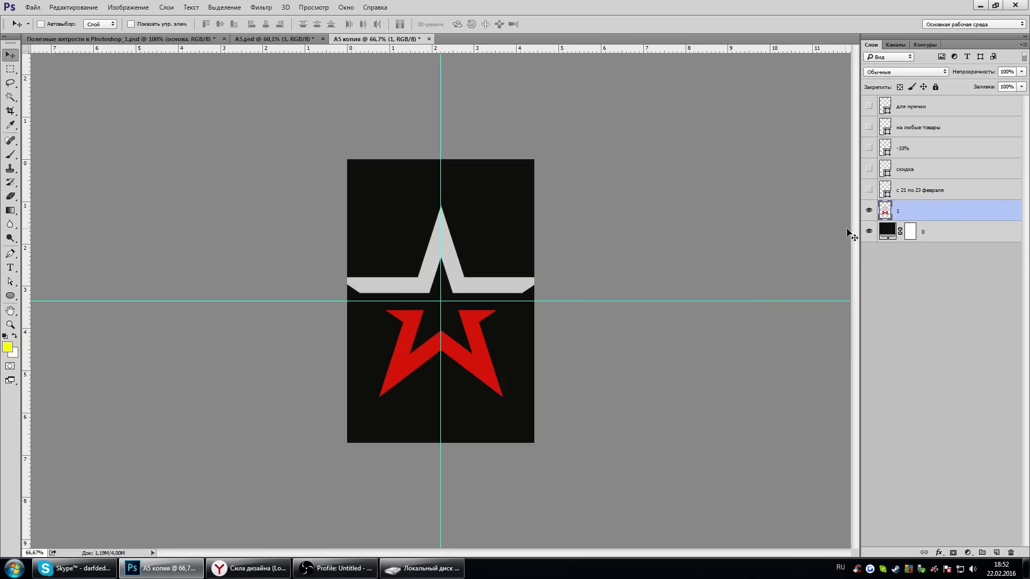
pyautogui.hotkey('ctrl', 't')
pyautogui.scroll(3, 435, 304)
pyautogui.scroll(3, 434, 304)
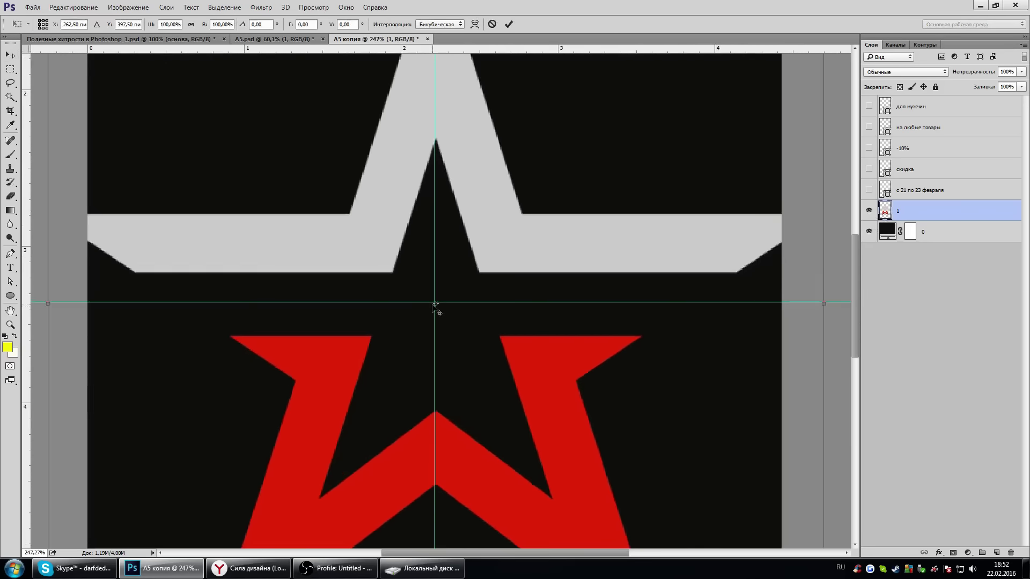
pyautogui.scroll(-4, 476, 207)
pyautogui.scroll(-2, 418, 261)
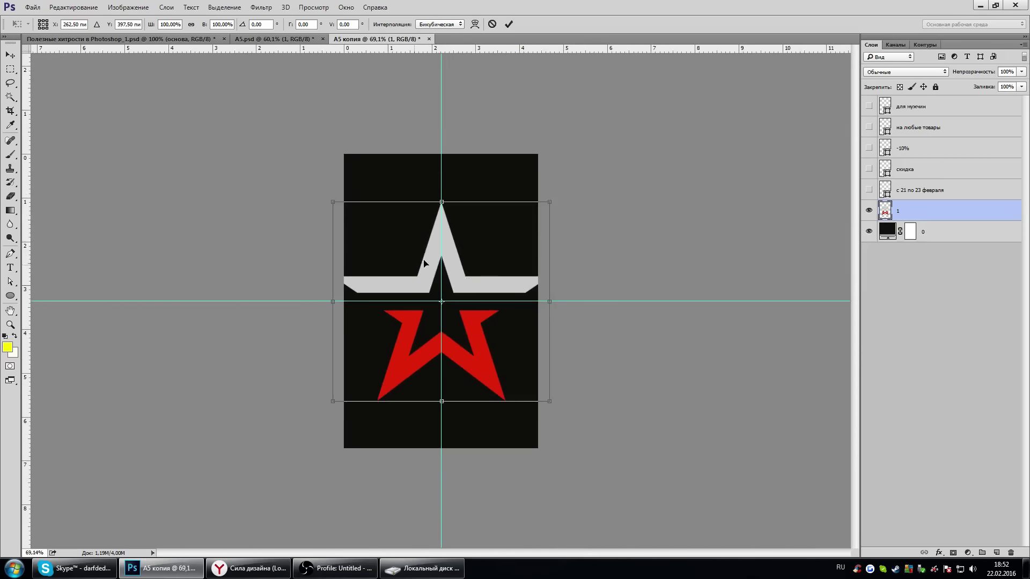
pyautogui.scroll(2, 424, 263)
pyautogui.press('Return')
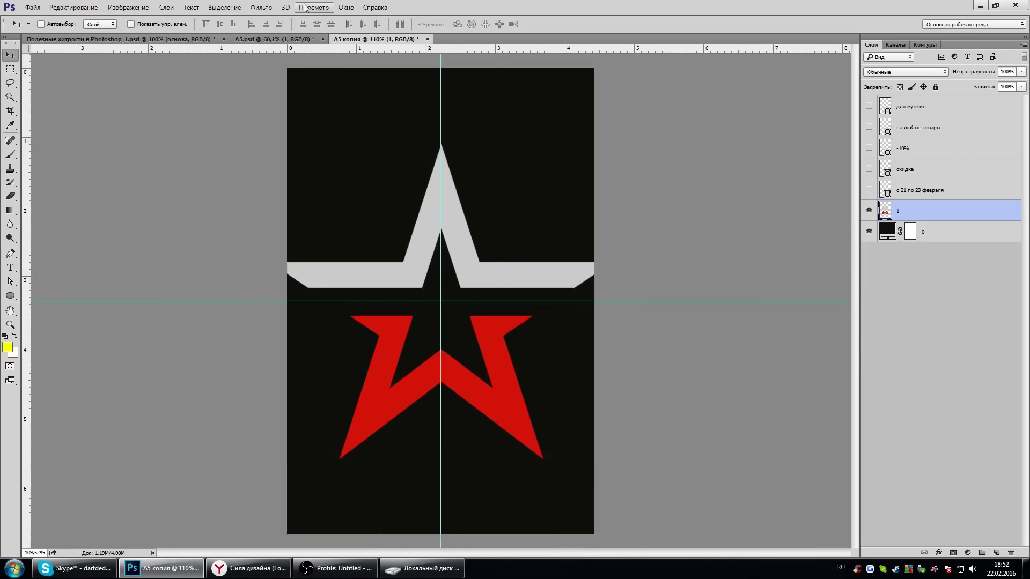
# Clear the guides and close the A5 копия document.
pyautogui.click(314, 7)
pyautogui.click(321, 244)
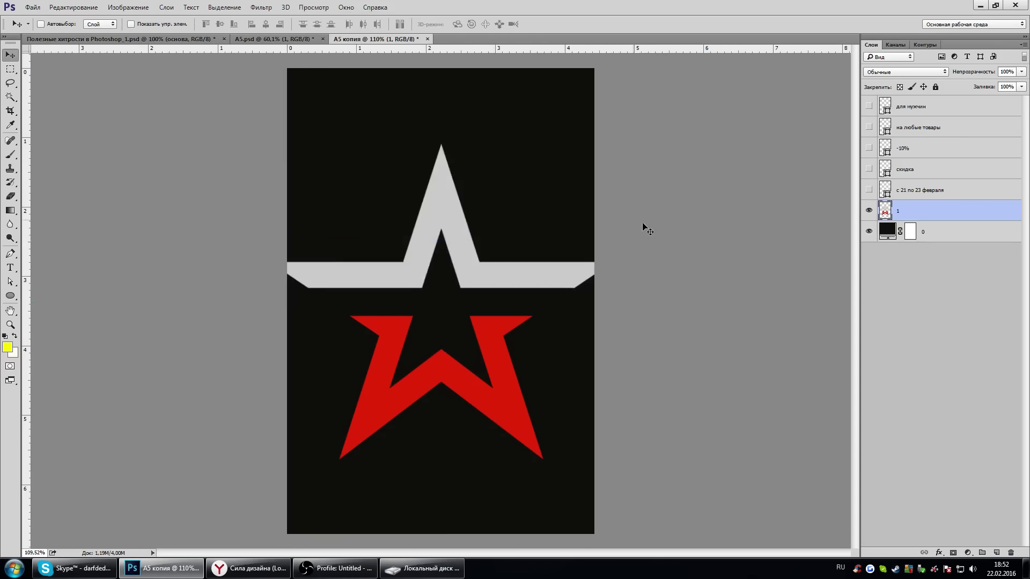
pyautogui.click(428, 39)
# Discard the copy's changes and create a fresh A5 копия duplicate.
pyautogui.click(557, 219)
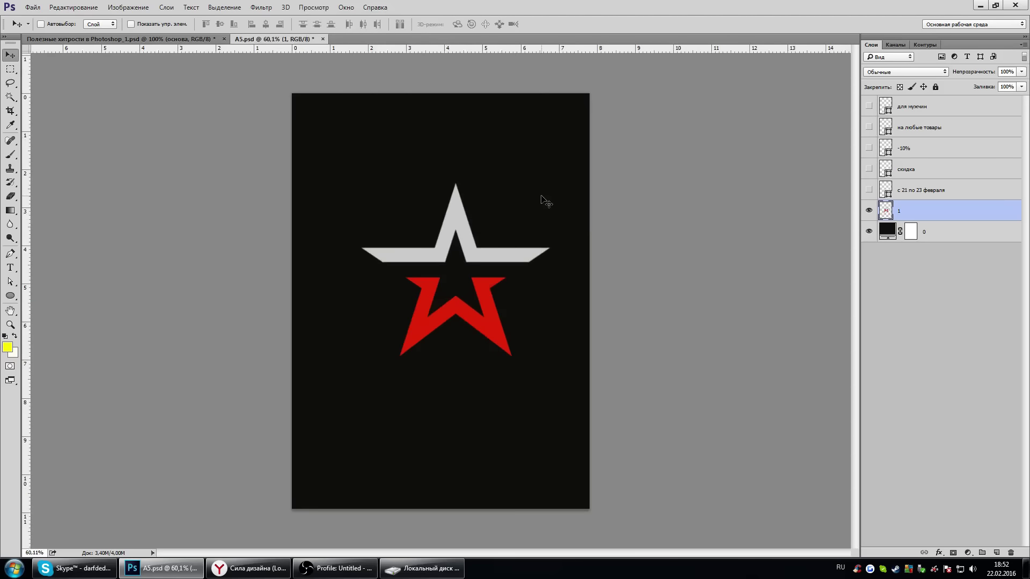
pyautogui.click(33, 7)
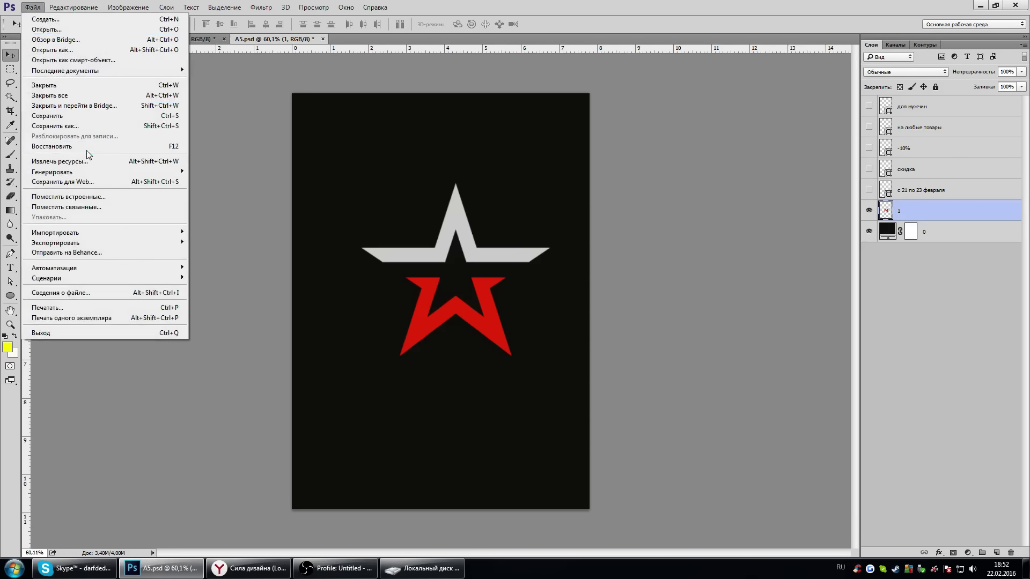
pyautogui.click(473, 105)
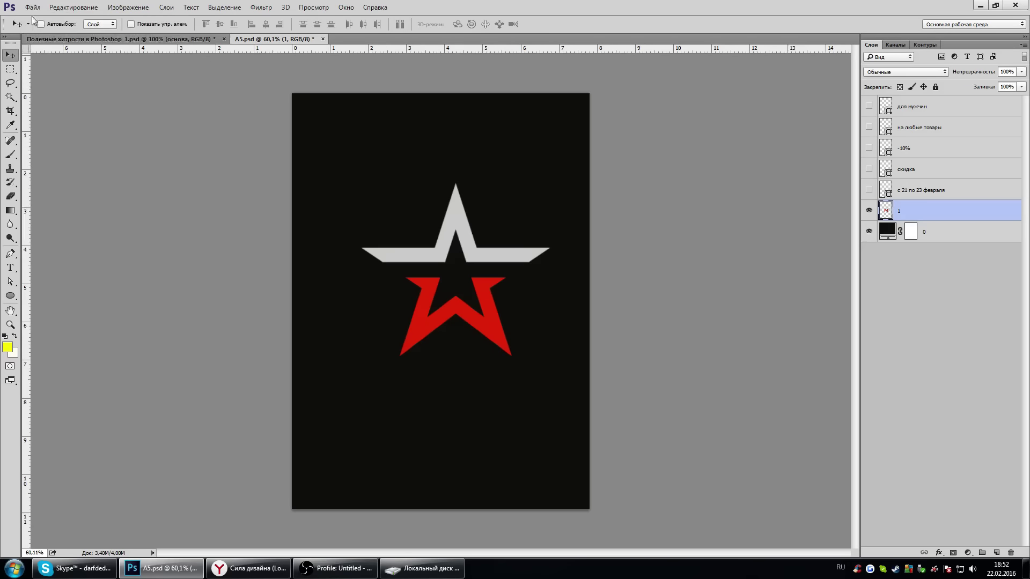
pyautogui.click(129, 7)
pyautogui.click(155, 150)
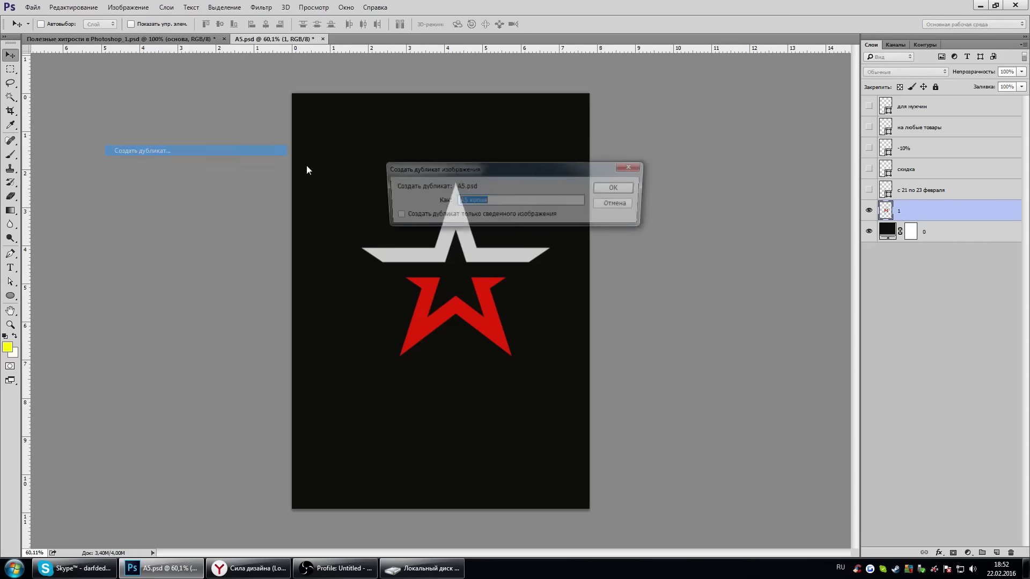
pyautogui.click(612, 187)
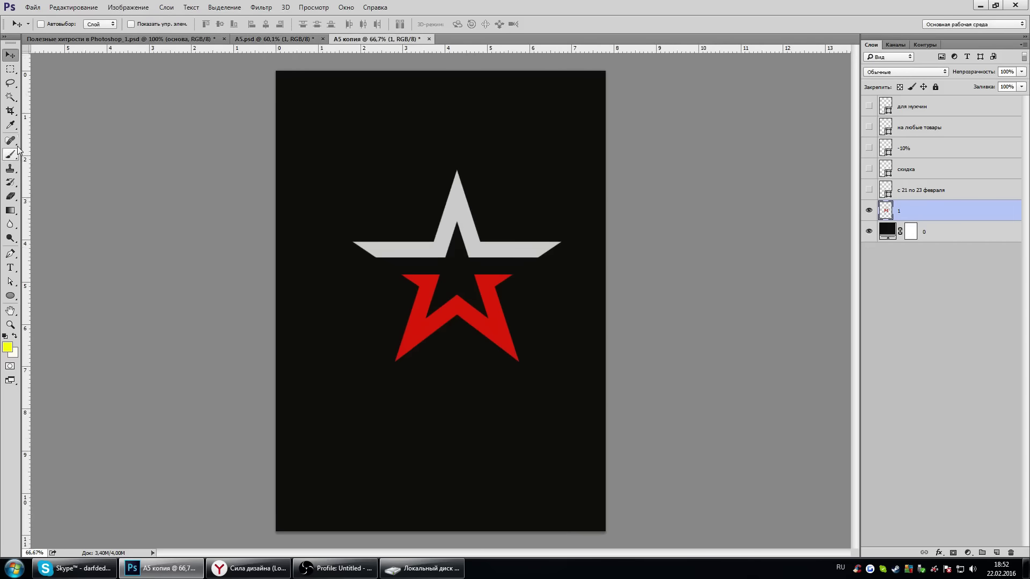
# Crop the duplicate narrower and shorter into a small dark square.
pyautogui.click(11, 125)
pyautogui.click(10, 110)
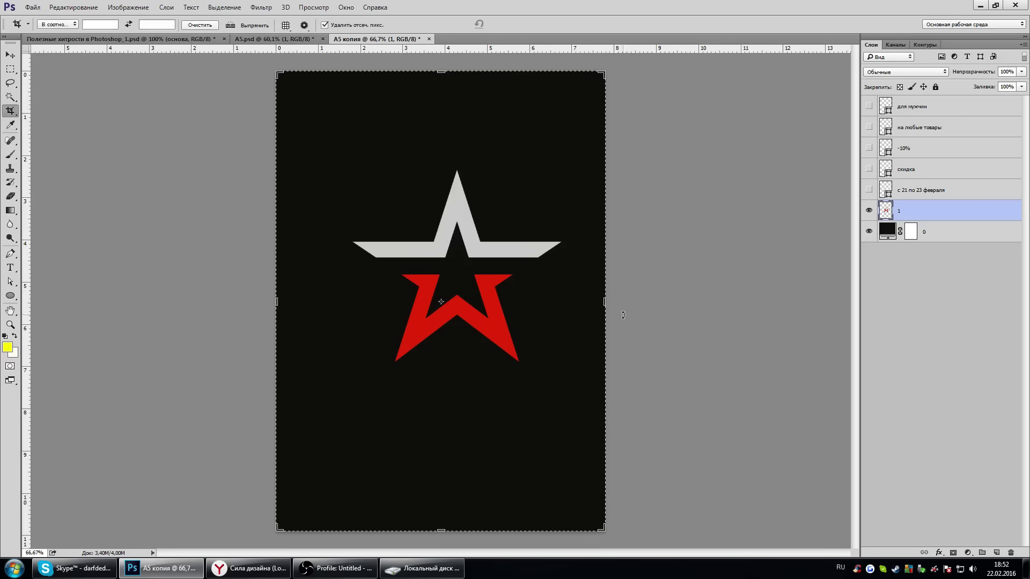
pyautogui.moveTo(604, 303); pyautogui.dragTo(495, 301)
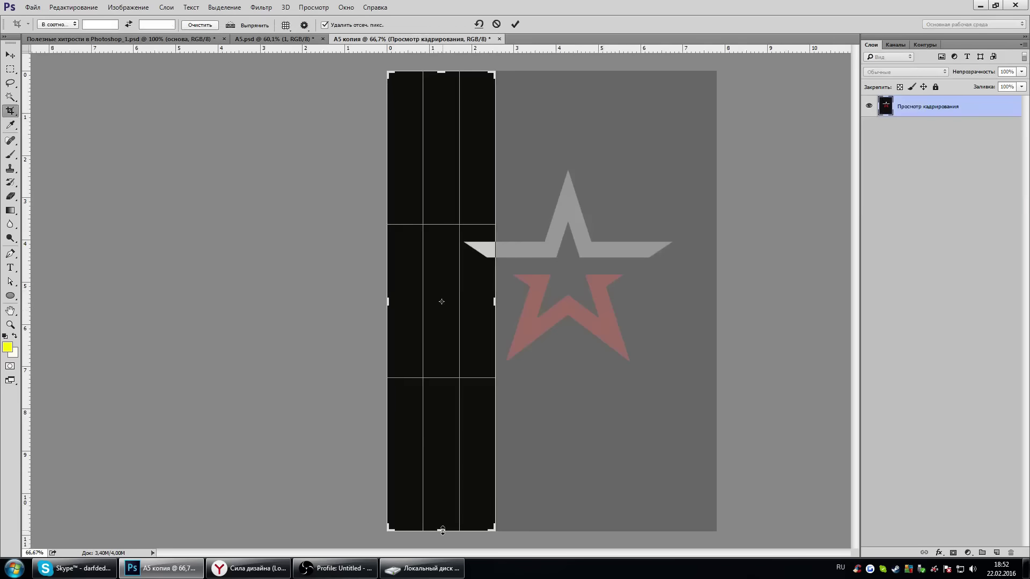
pyautogui.moveTo(441, 530); pyautogui.dragTo(442, 356)
pyautogui.press('Return')
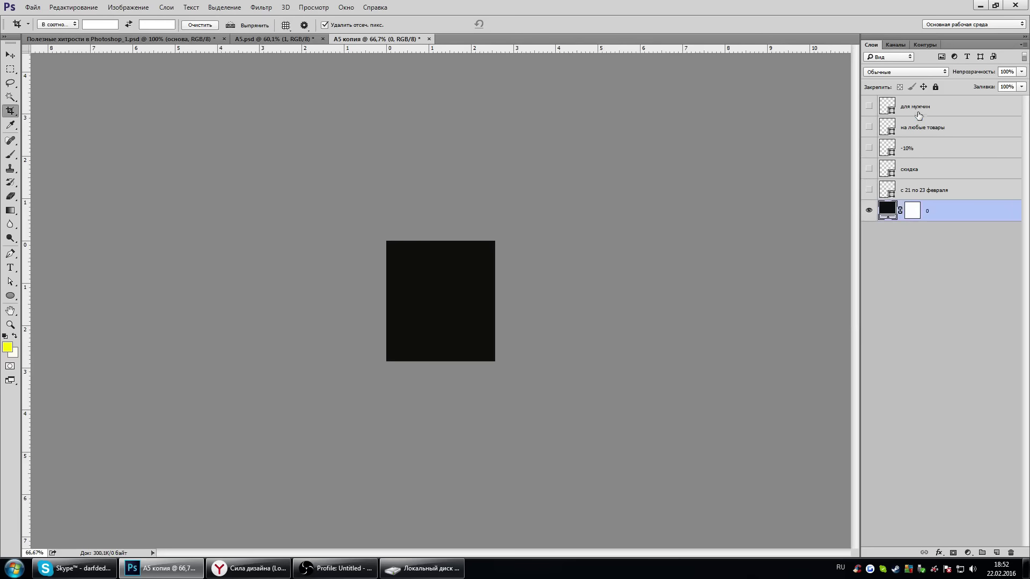
# Delete the five text layers from the A5 копия copy.
pyautogui.click(918, 107)
pyautogui.keyDown('shift'); pyautogui.click(912, 190); pyautogui.keyUp('shift')
pyautogui.press('Delete')
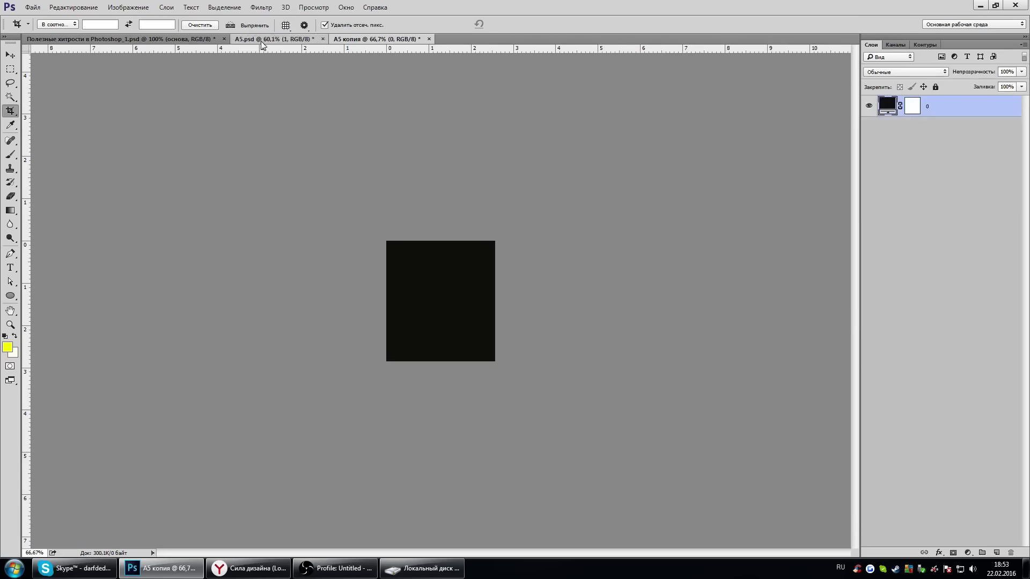
# Move the star up and to the left on the A5 poster.
pyautogui.click(263, 39)
pyautogui.click(10, 54)
pyautogui.moveTo(438, 283); pyautogui.dragTo(396, 236)
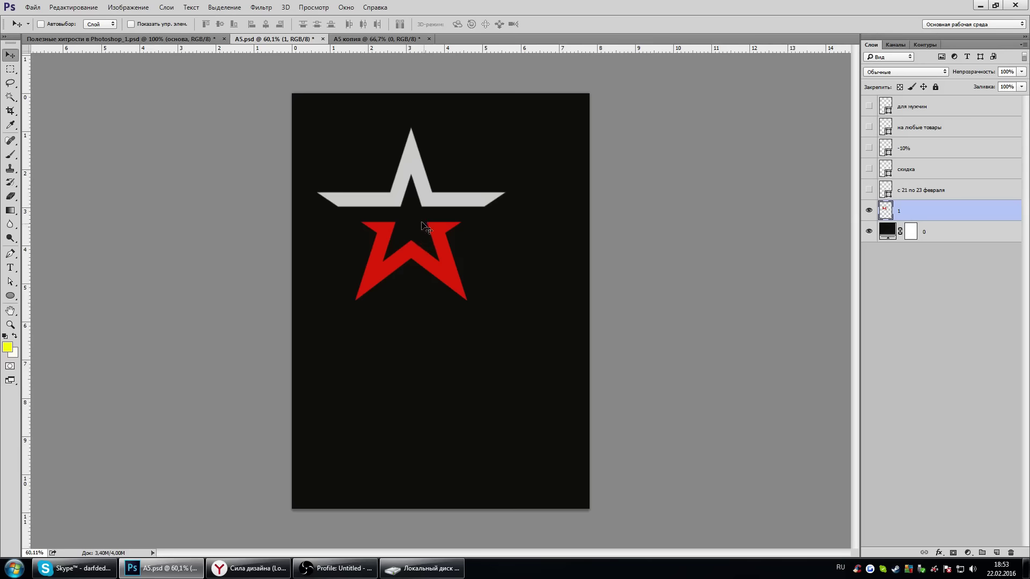
# Move the star up, then add an offset duplicate star and delete it.
pyautogui.moveTo(428, 236)
pyautogui.mouseDown()
pyautogui.moveTo(391, 46)
pyautogui.moveTo(308, 42)
pyautogui.mouseUp()
pyautogui.click(300, 39)
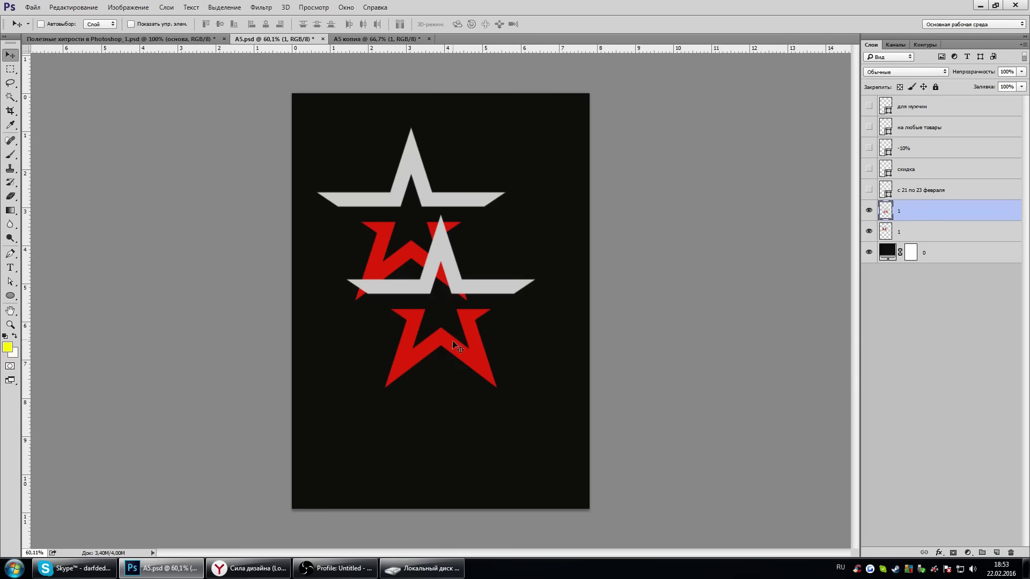
pyautogui.moveTo(474, 334); pyautogui.dragTo(437, 263)
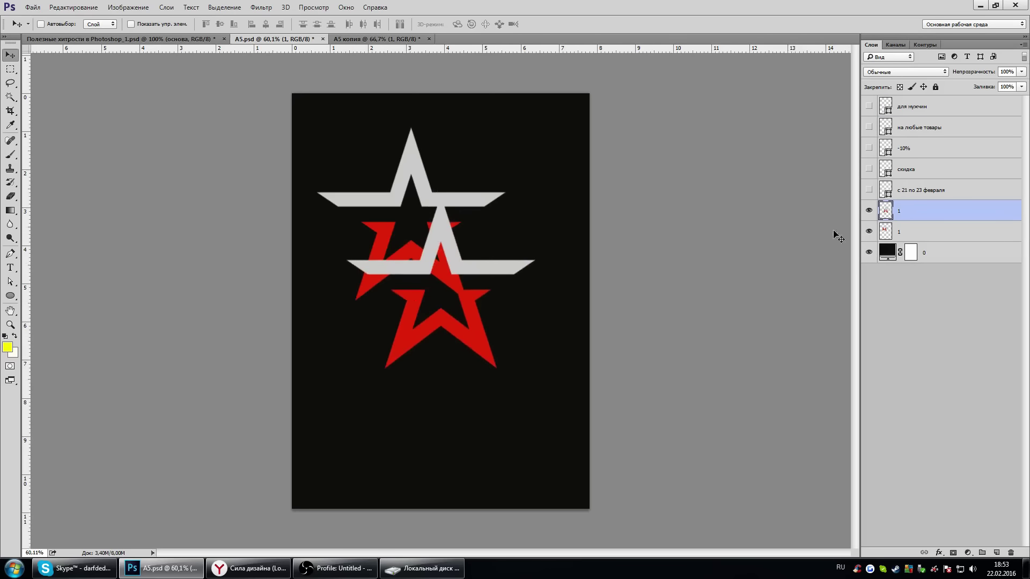
pyautogui.click(934, 233)
pyautogui.press('Delete')
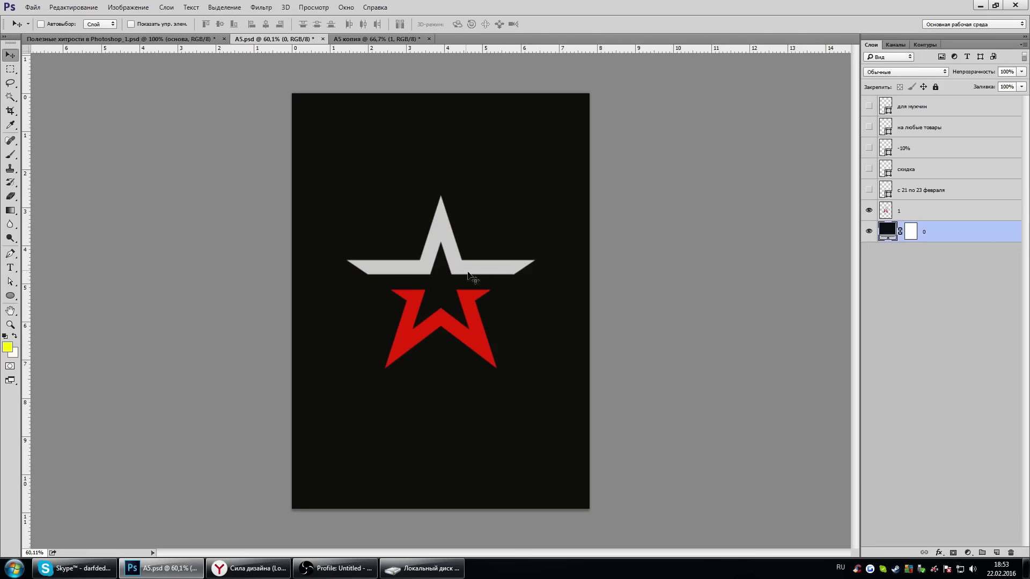
# Tick the second tip, smart alignment, on the checklist slide and return to A5.psd.
pyautogui.click(121, 39)
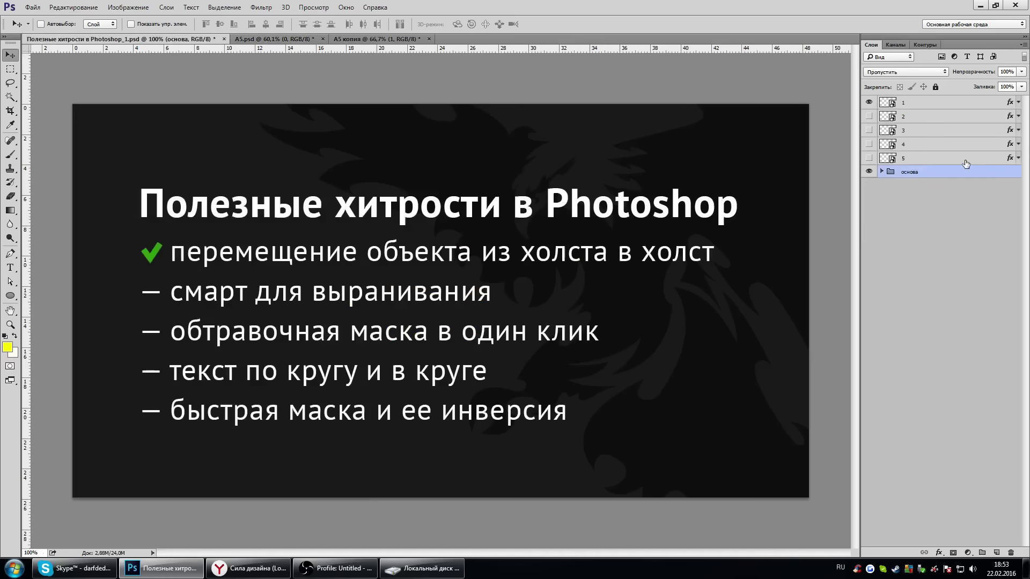
pyautogui.click(869, 102)
pyautogui.click(869, 115)
pyautogui.click(298, 41)
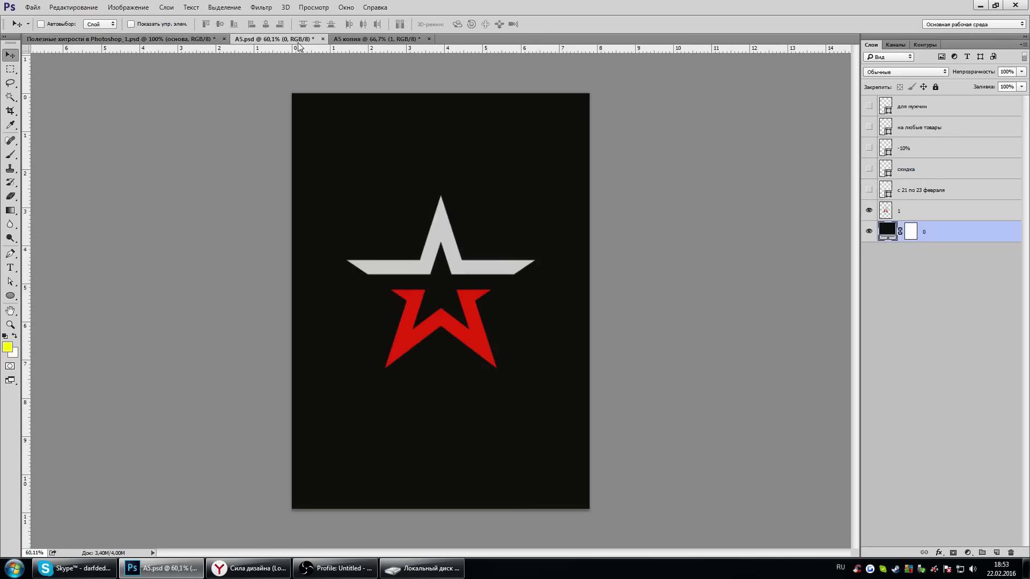
# Raise the star about 1.5 cm, then show and select the four discount text layers.
pyautogui.click(904, 217)
pyautogui.moveTo(428, 264); pyautogui.dragTo(428, 208)
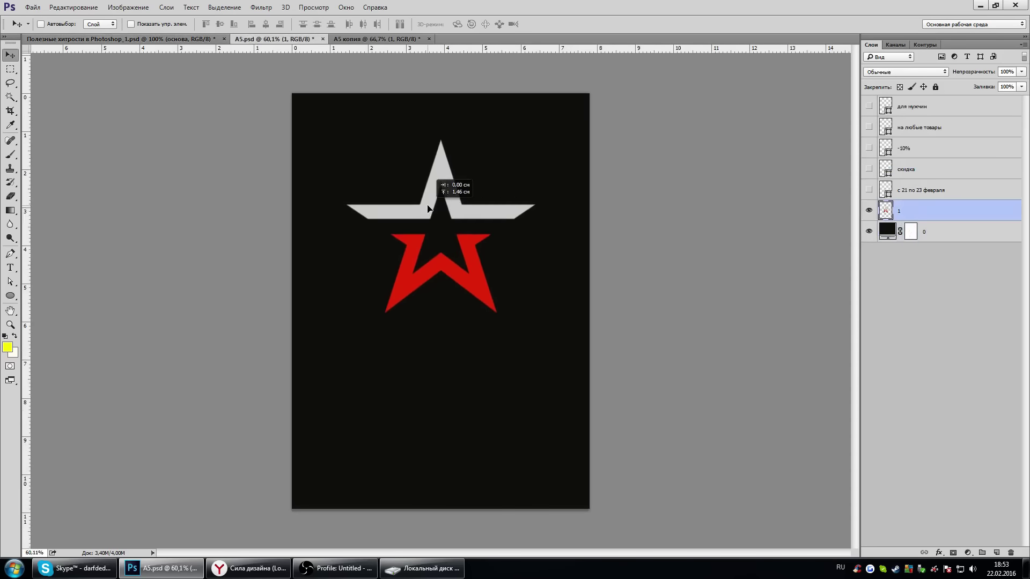
pyautogui.moveTo(868, 169); pyautogui.dragTo(868, 106)
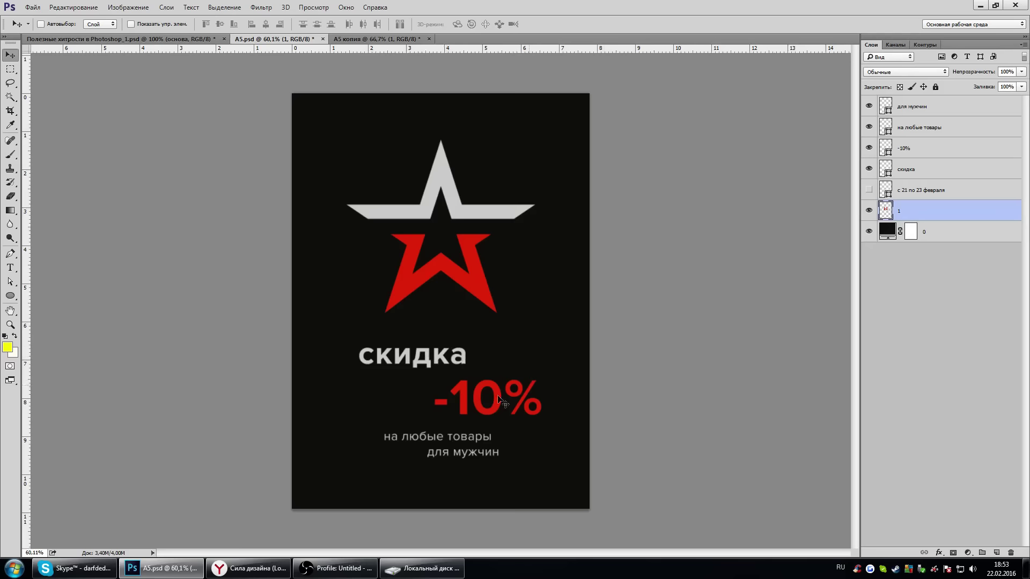
pyautogui.click(915, 176)
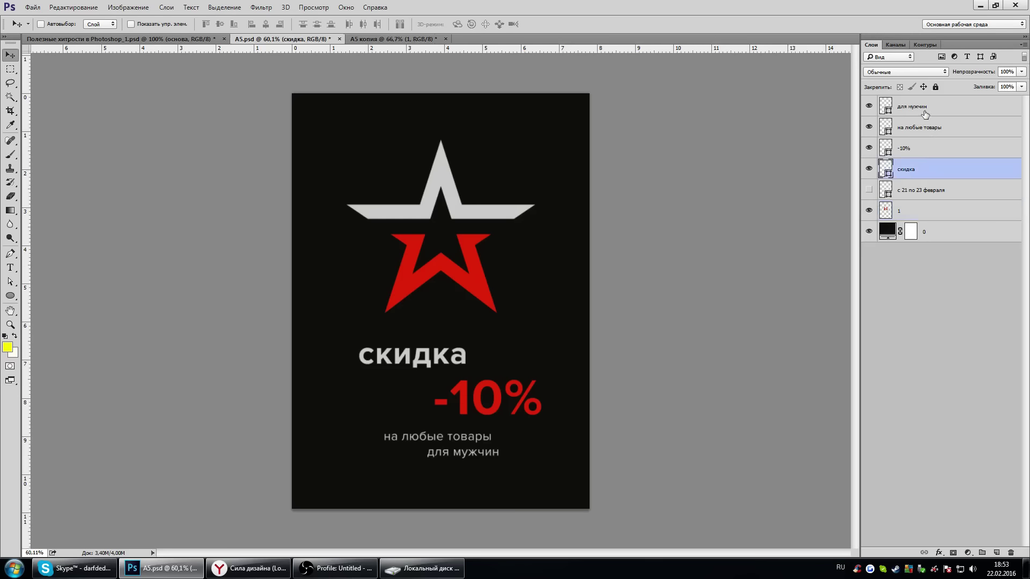
pyautogui.keyDown('shift'); pyautogui.click(926, 110); pyautogui.keyUp('shift')
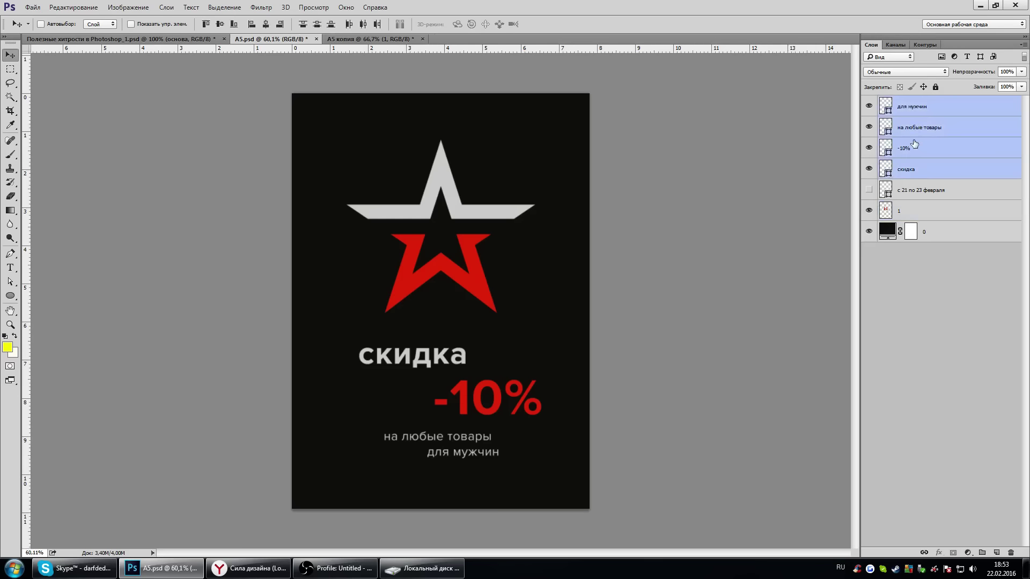
# Centre the text block horizontally and place it just below the star.
pyautogui.click(265, 24)
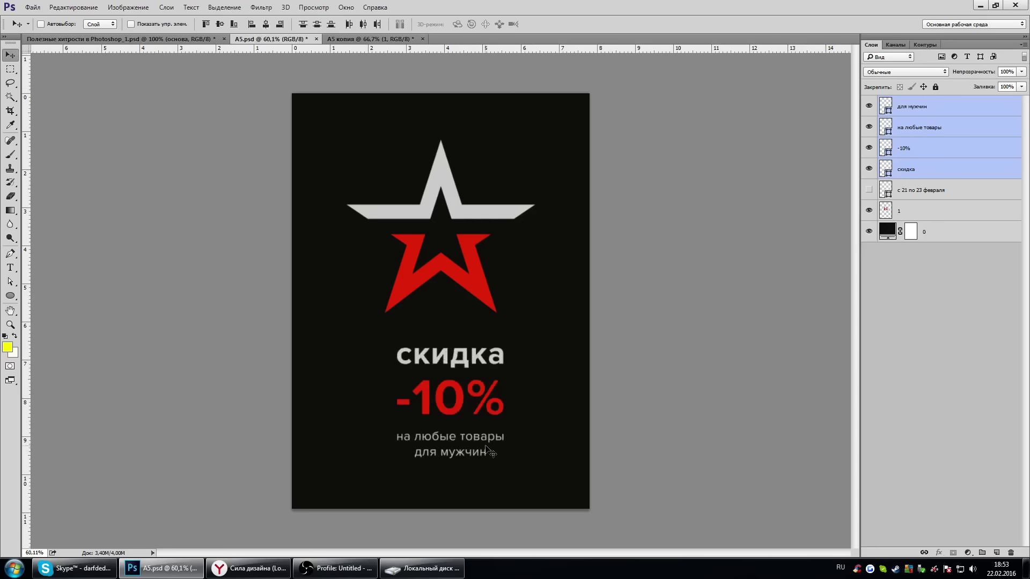
pyautogui.moveTo(524, 377)
pyautogui.mouseDown()
pyautogui.moveTo(514, 394)
pyautogui.moveTo(438, 382)
pyautogui.mouseUp()
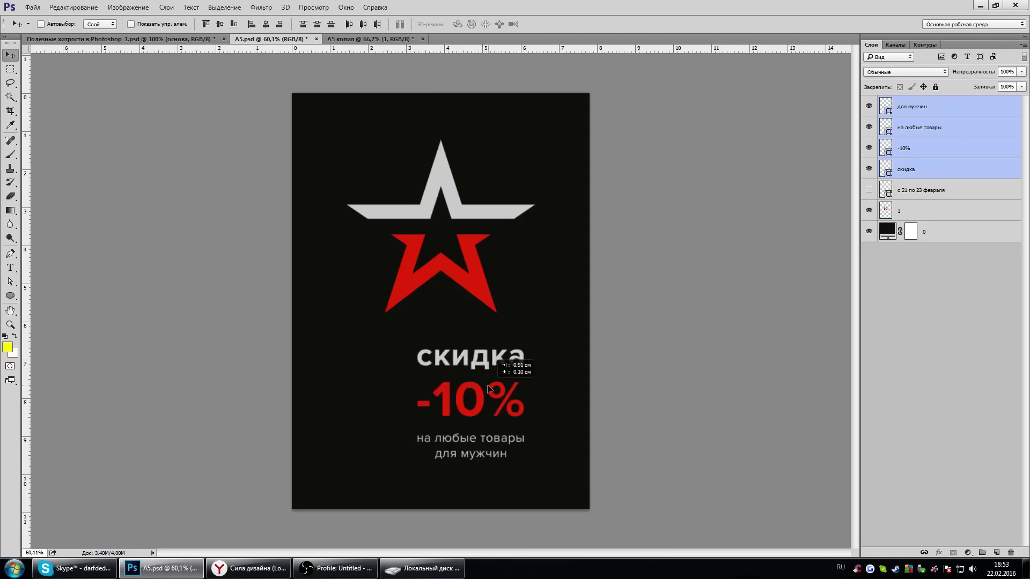
pyautogui.moveTo(439, 382)
pyautogui.mouseDown()
pyautogui.moveTo(511, 426)
pyautogui.moveTo(453, 375)
pyautogui.moveTo(462, 336)
pyautogui.moveTo(455, 359)
pyautogui.moveTo(485, 396)
pyautogui.mouseUp()
# Copy the text block into A5 копия, then delete the four duplicate text layers.
pyautogui.moveTo(500, 362); pyautogui.dragTo(398, 134)
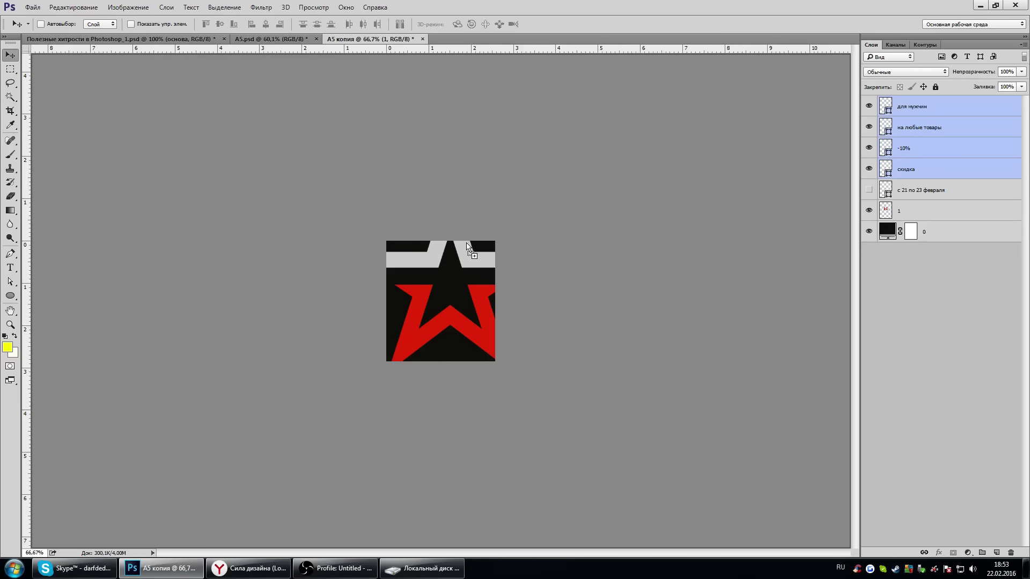
pyautogui.moveTo(467, 246)
pyautogui.mouseDown()
pyautogui.moveTo(333, 122)
pyautogui.moveTo(455, 260)
pyautogui.moveTo(452, 315)
pyautogui.moveTo(452, 137)
pyautogui.moveTo(413, 171)
pyautogui.mouseUp()
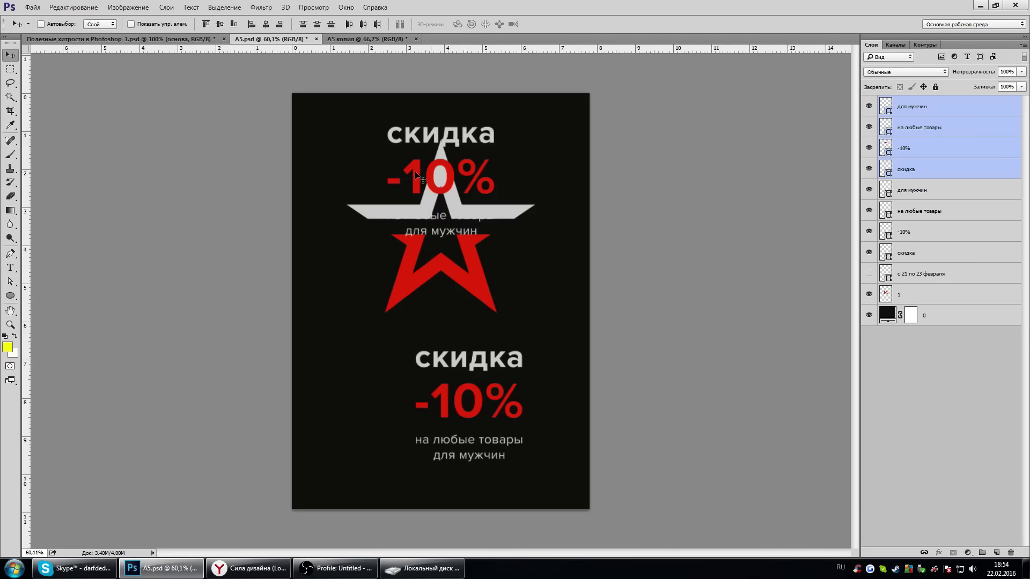
pyautogui.click(926, 194)
pyautogui.keyDown('shift'); pyautogui.click(911, 250); pyautogui.keyUp('shift')
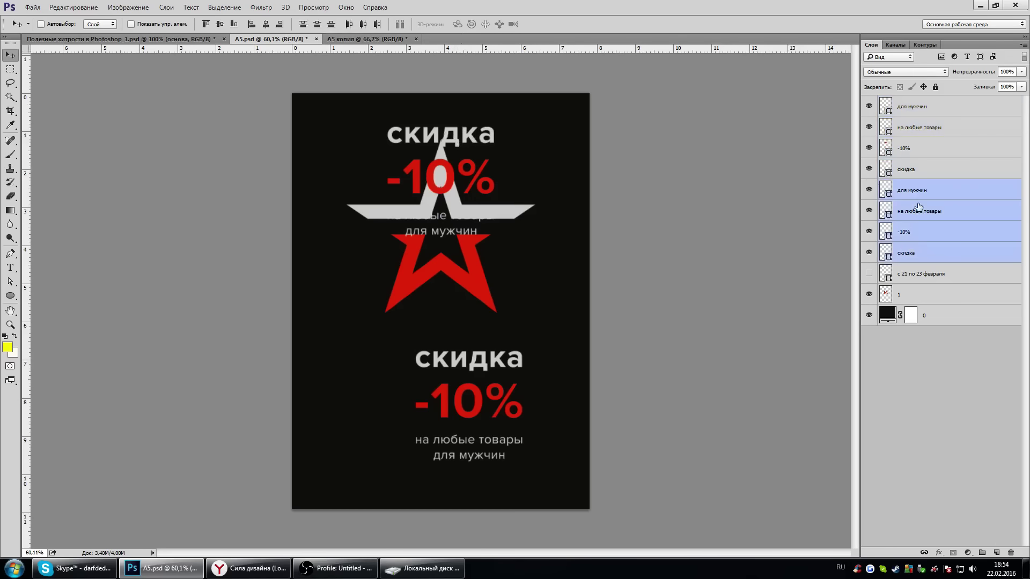
pyautogui.press('Delete')
# Select the remaining text layers and move the block down below the star.
pyautogui.click(906, 169)
pyautogui.keyDown('shift'); pyautogui.click(914, 107); pyautogui.keyUp('shift')
pyautogui.moveTo(455, 190); pyautogui.dragTo(454, 395)
# Check alignment with temporary edge guides, clear them, and select the для мужчин layer.
pyautogui.moveTo(27, 248); pyautogui.dragTo(338, 262)
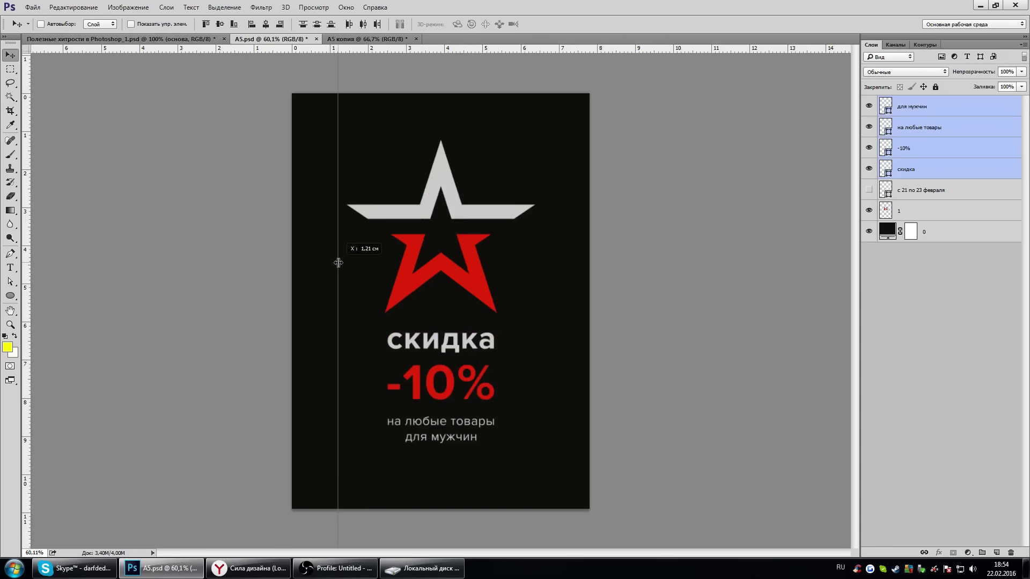
pyautogui.moveTo(432, 48); pyautogui.dragTo(429, 127)
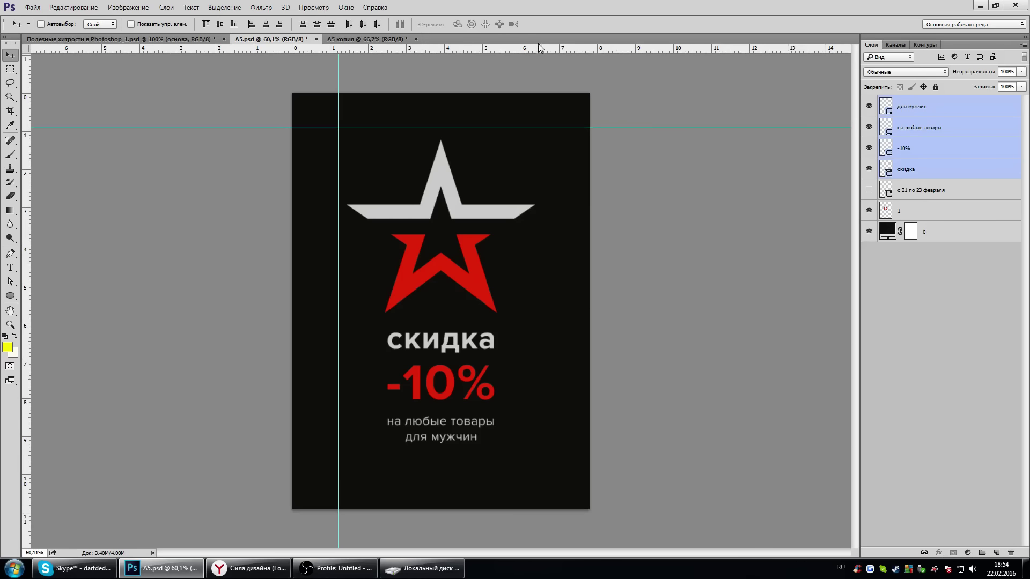
pyautogui.click(314, 7)
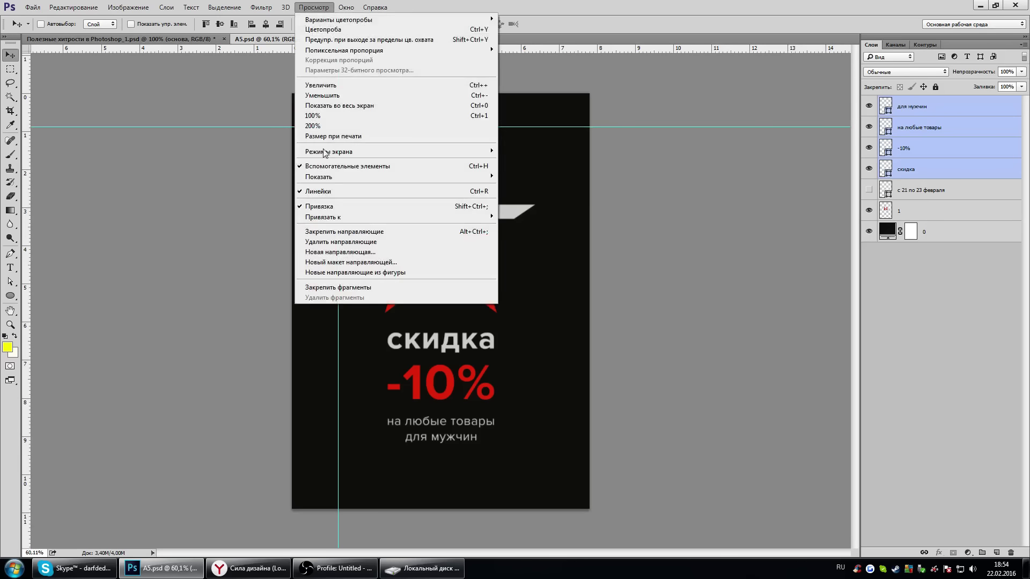
pyautogui.click(334, 247)
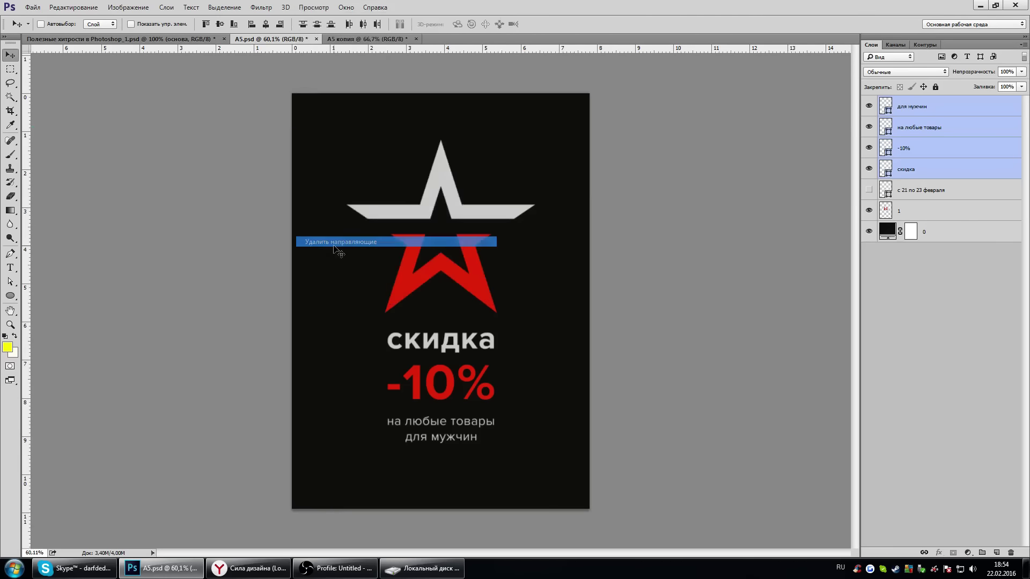
pyautogui.click(917, 109)
pyautogui.click(967, 552)
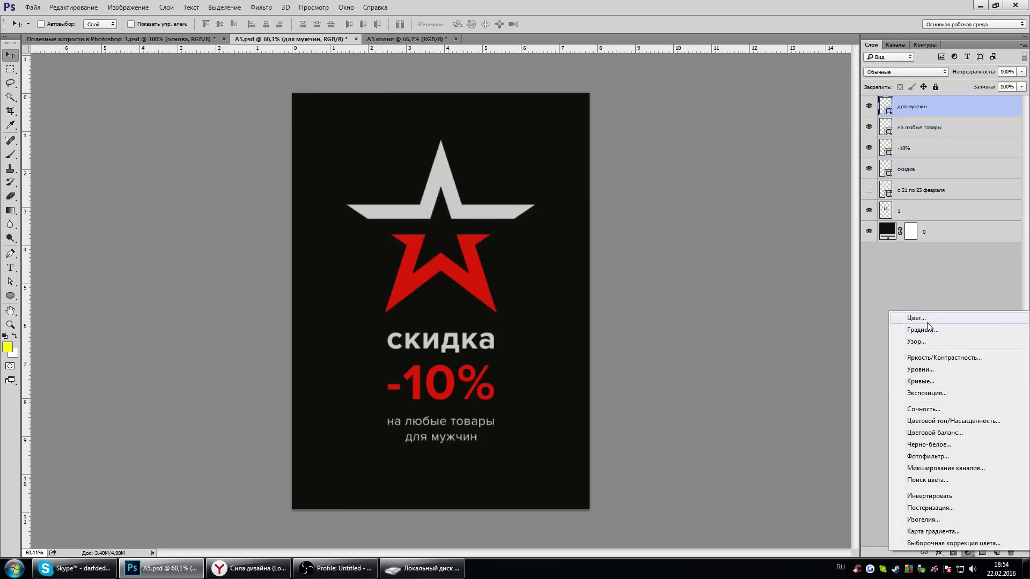
# Add a yellow solid colour fill layer as a smart object at 17% opacity.
pyautogui.click(930, 329)
pyautogui.click(979, 325)
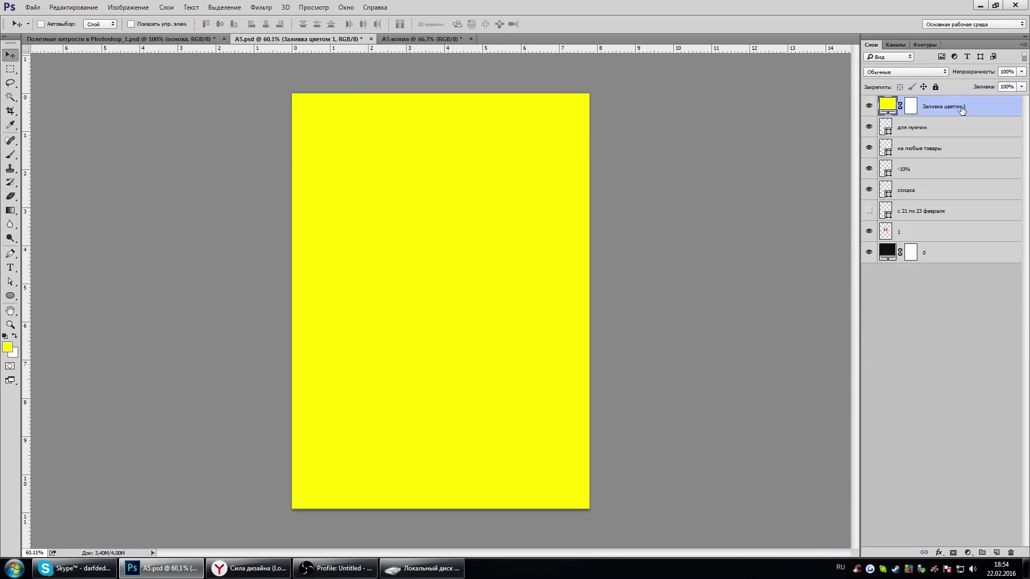
pyautogui.rightClick(961, 108)
pyautogui.click(844, 193)
pyautogui.click(1021, 71)
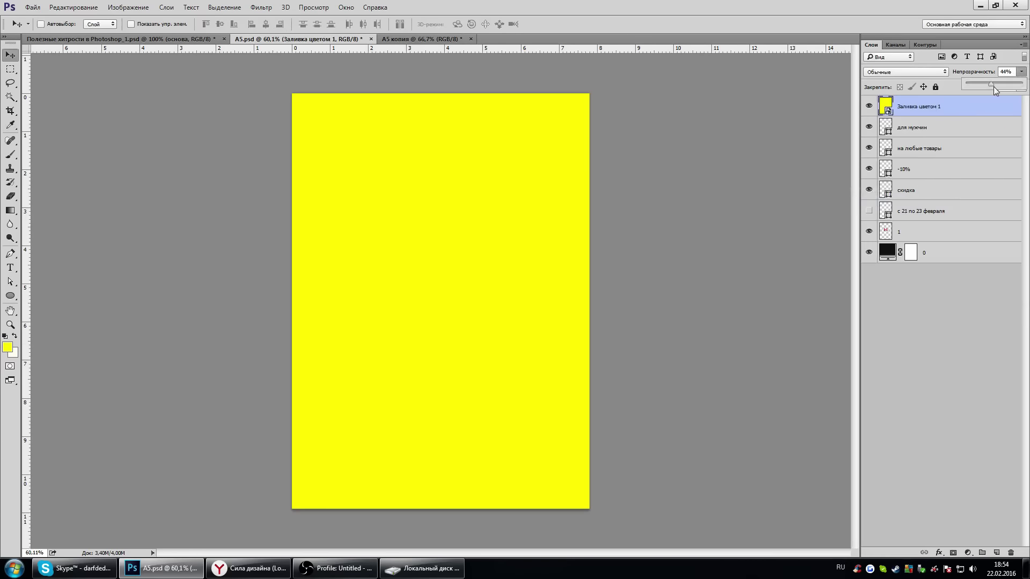
pyautogui.moveTo(993, 85); pyautogui.dragTo(974, 85)
pyautogui.click(975, 93)
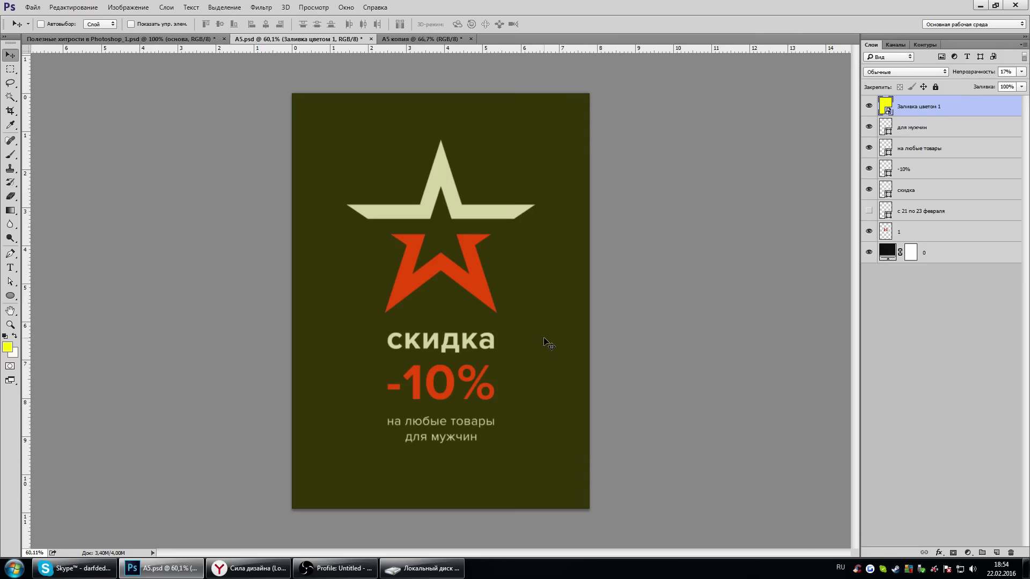
# Resize the fill into a narrow central vertical stripe over the star and text.
pyautogui.hotkey('ctrl', 't')
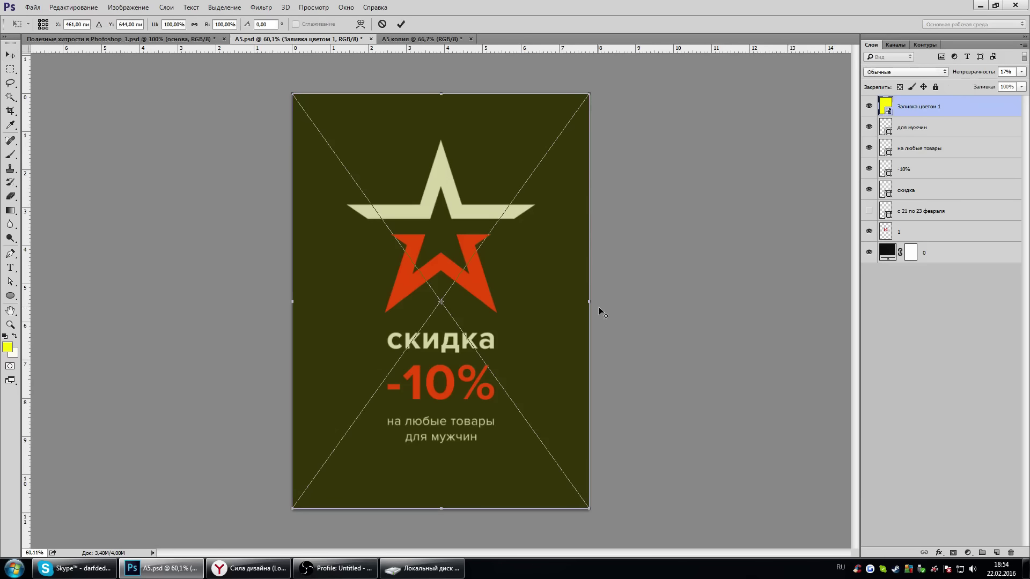
pyautogui.moveTo(589, 302)
pyautogui.mouseDown()
pyautogui.moveTo(443, 309)
pyautogui.moveTo(672, 292)
pyautogui.mouseUp()
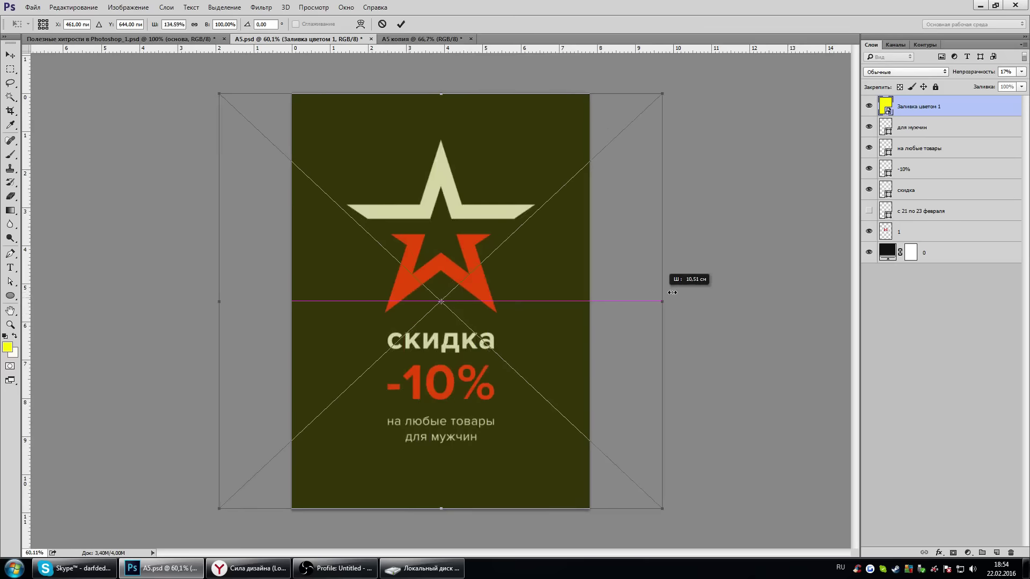
pyautogui.moveTo(672, 293); pyautogui.dragTo(509, 293)
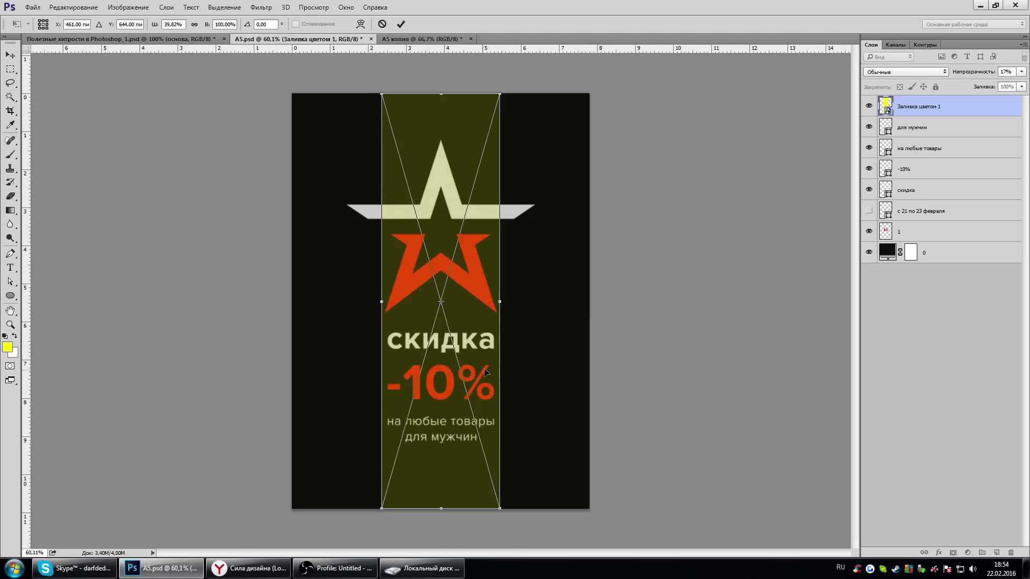
pyautogui.press('Return')
pyautogui.scroll(4, 484, 372)
pyautogui.scroll(-3, 485, 372)
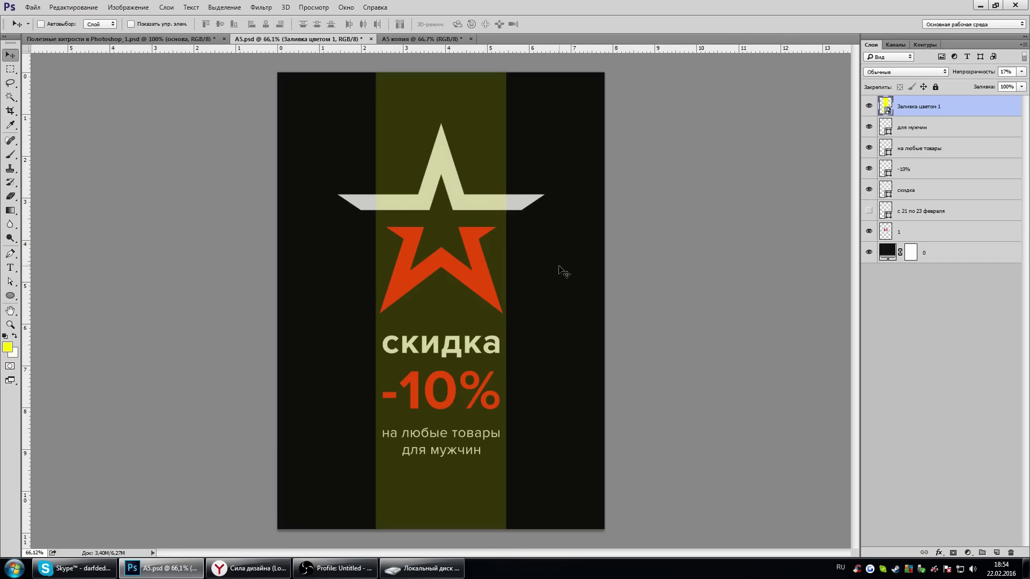
pyautogui.hotkey('ctrl', 't')
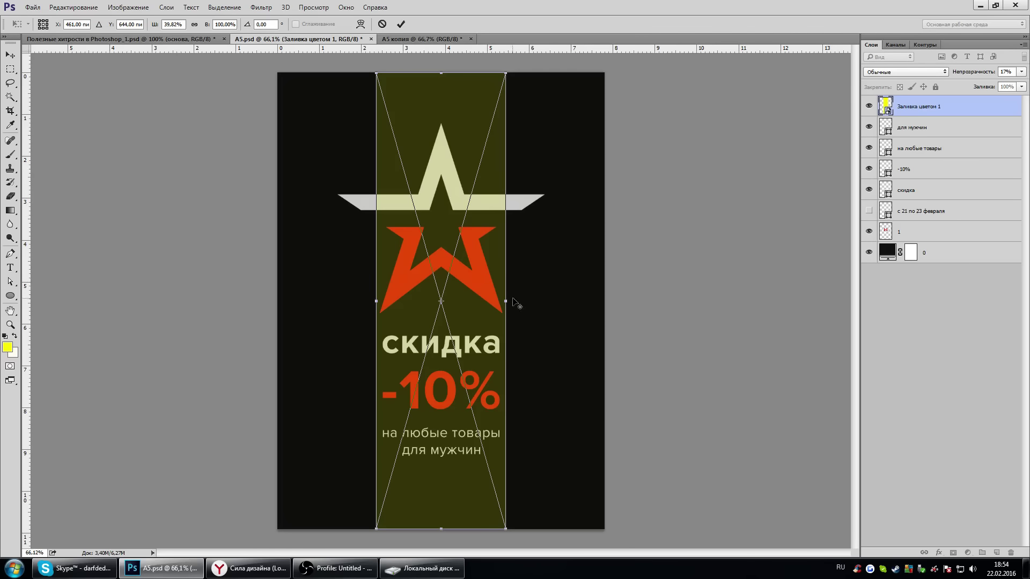
pyautogui.moveTo(513, 299)
pyautogui.mouseDown()
pyautogui.moveTo(553, 301)
pyautogui.moveTo(502, 299)
pyautogui.mouseUp()
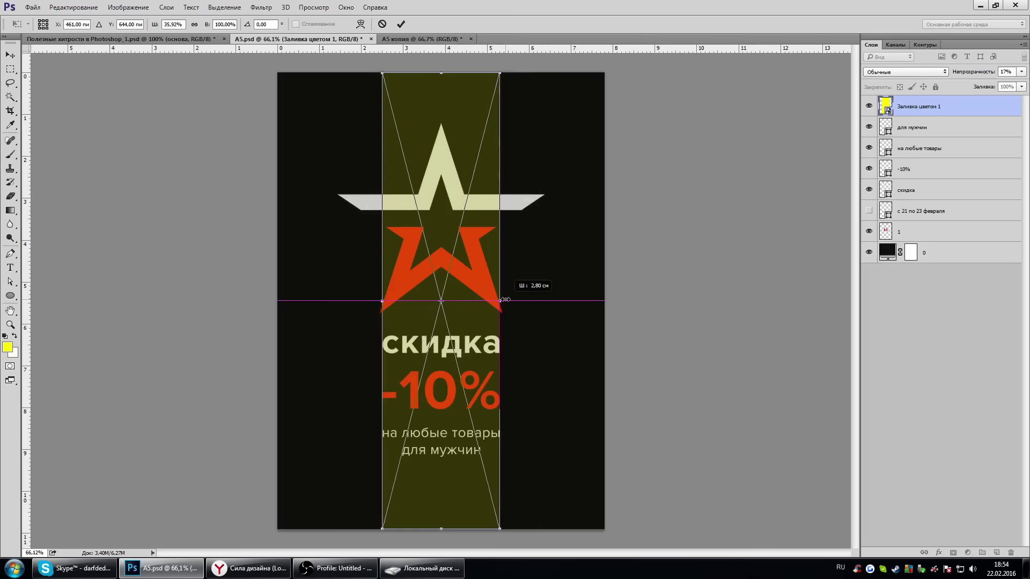
pyautogui.press('Return')
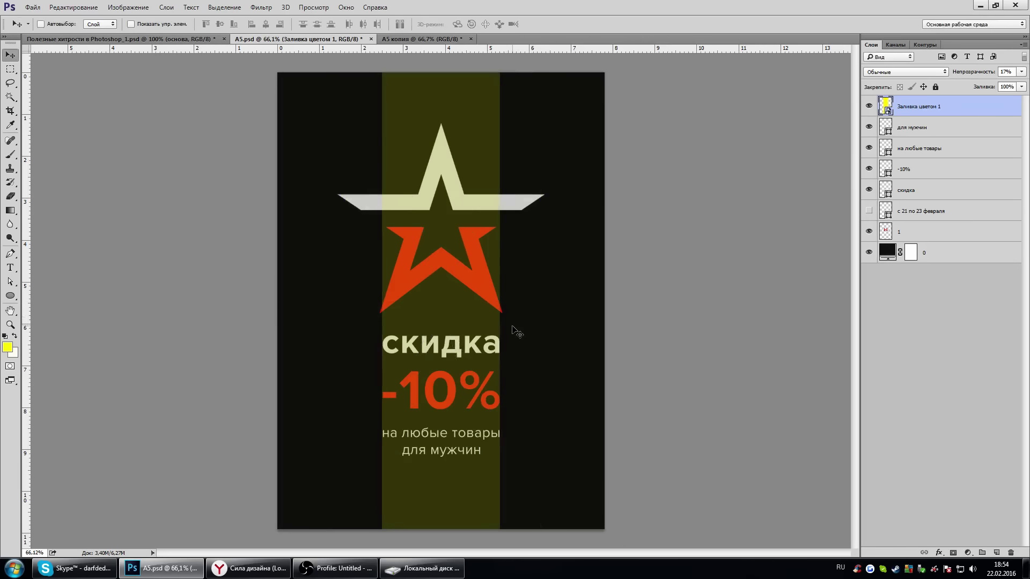
# Nudge the скидка text slightly left and compare the poster with the stripe hidden.
pyautogui.click(906, 199)
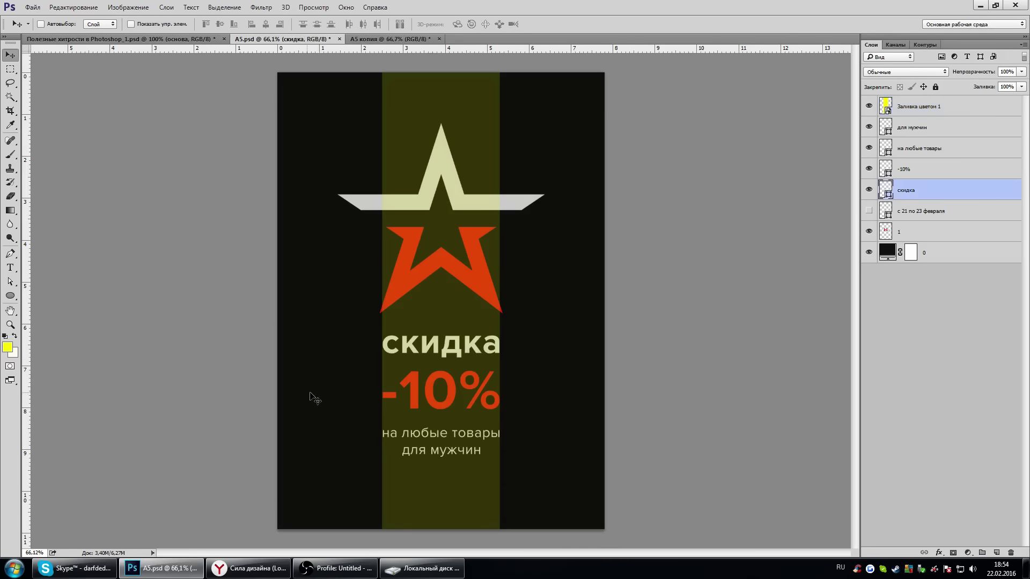
pyautogui.moveTo(455, 342)
pyautogui.mouseDown()
pyautogui.moveTo(426, 342)
pyautogui.moveTo(455, 343)
pyautogui.mouseUp()
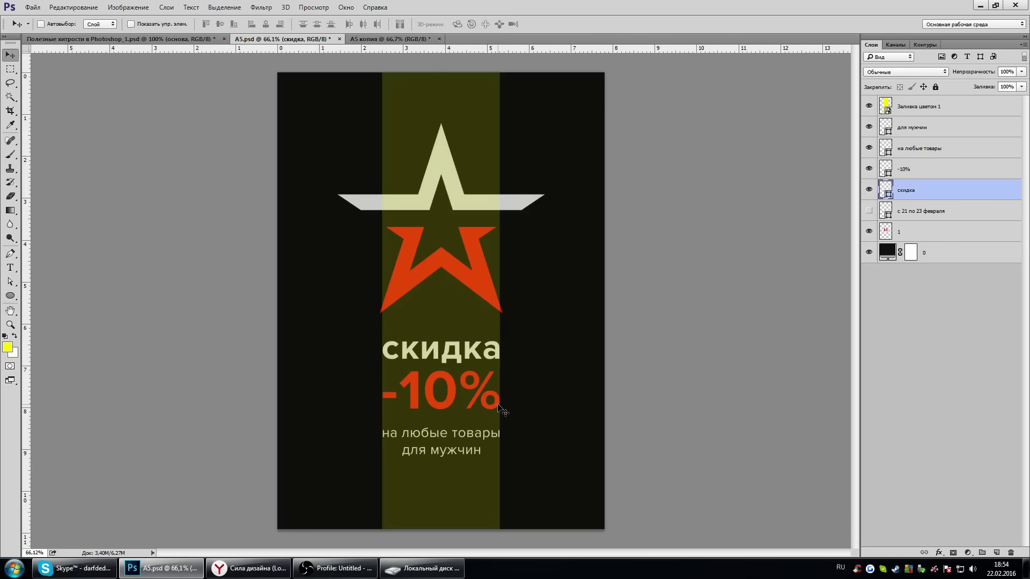
pyautogui.click(869, 107)
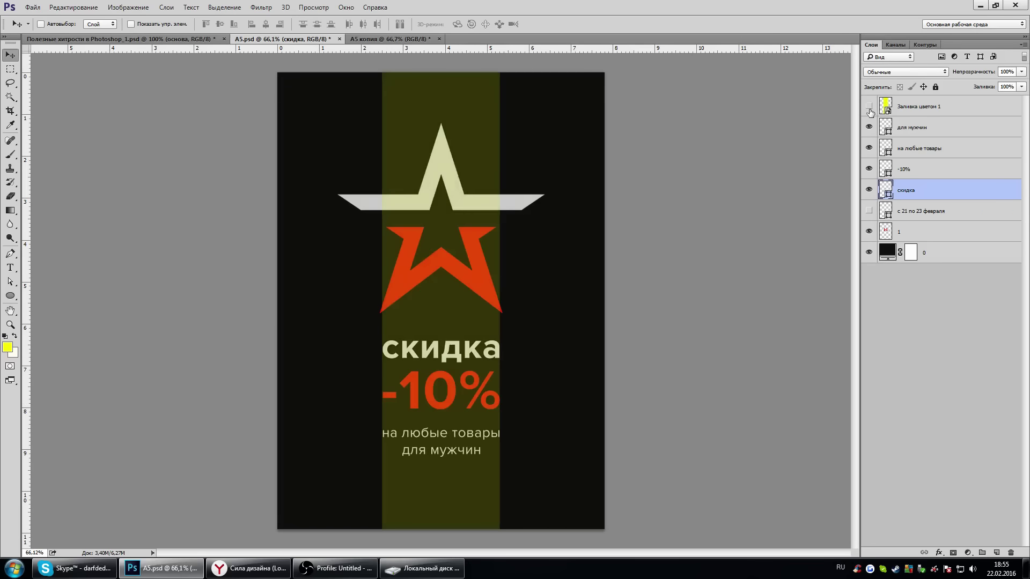
pyautogui.click(869, 106)
pyautogui.click(869, 106)
# Add two progressively wider copies of the translucent yellow stripe.
pyautogui.moveTo(917, 106); pyautogui.dragTo(996, 552)
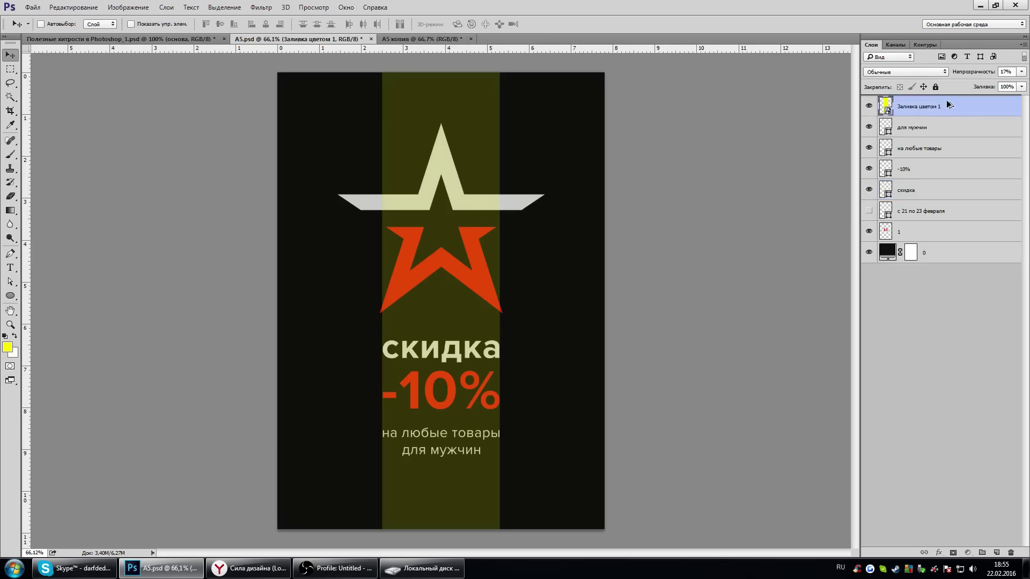
pyautogui.hotkey('ctrl', 't')
pyautogui.moveTo(500, 301); pyautogui.dragTo(545, 301)
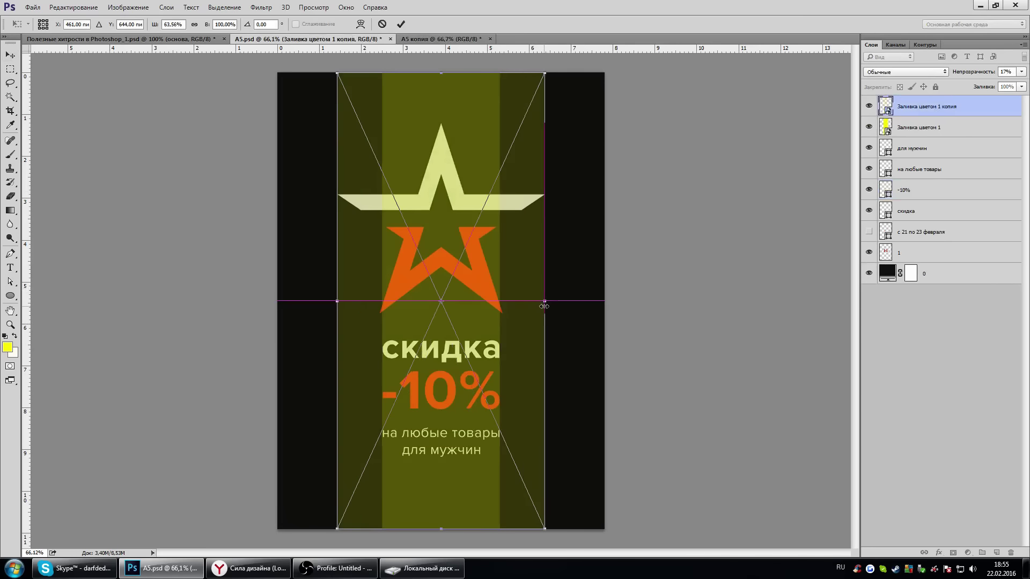
pyautogui.press('Return')
pyautogui.hotkey('ctrl', 'j')
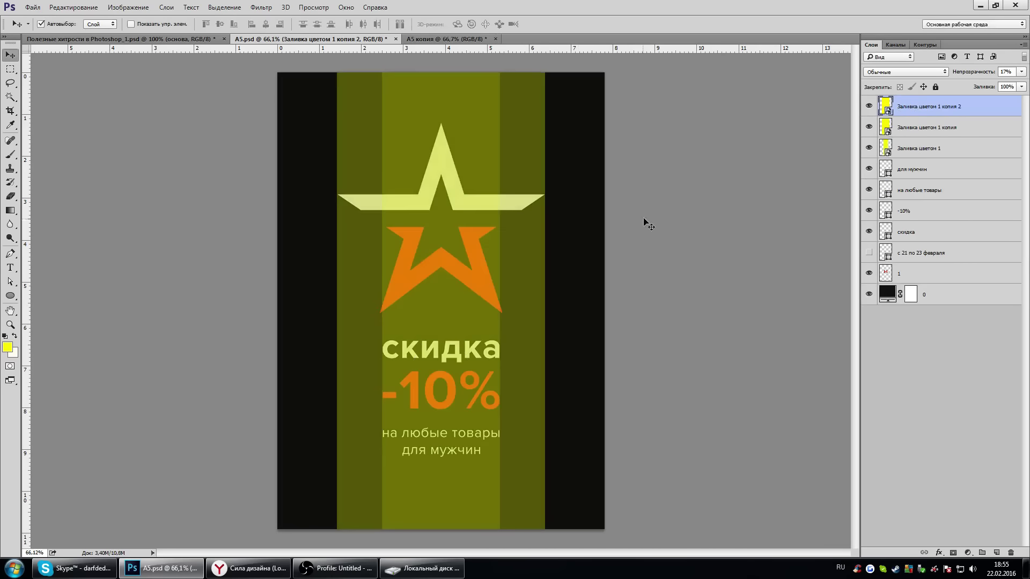
pyautogui.hotkey('ctrl', 't')
pyautogui.moveTo(544, 301); pyautogui.dragTo(582, 301)
pyautogui.press('Return')
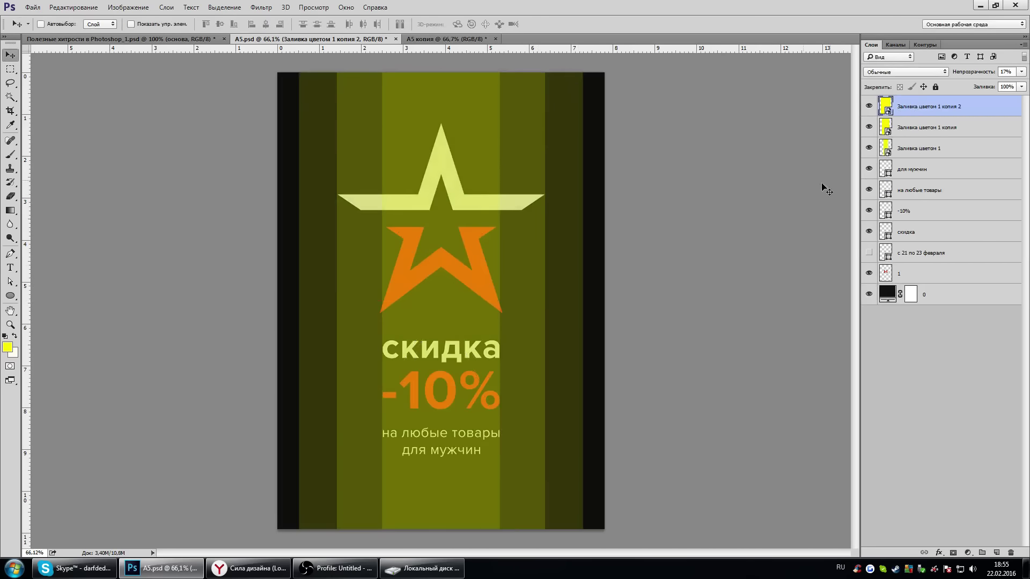
# Duplicate the three stripes, merge them, and stretch them into a wide horizontal band.
pyautogui.keyDown('shift'); pyautogui.click(910, 150); pyautogui.keyUp('shift')
pyautogui.hotkey('ctrl', 'j')
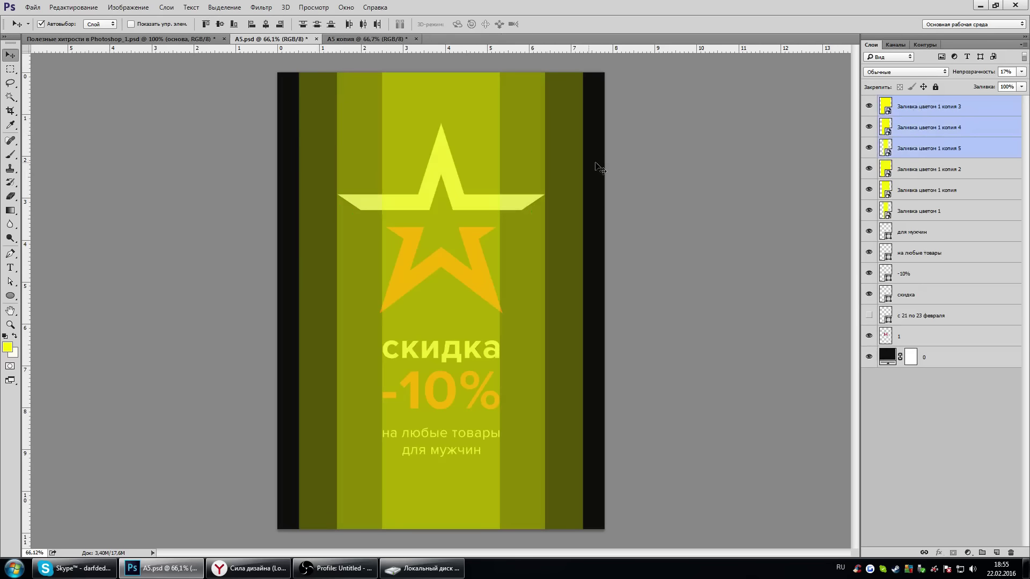
pyautogui.hotkey('ctrl', 't')
pyautogui.moveTo(441, 73); pyautogui.dragTo(442, 239)
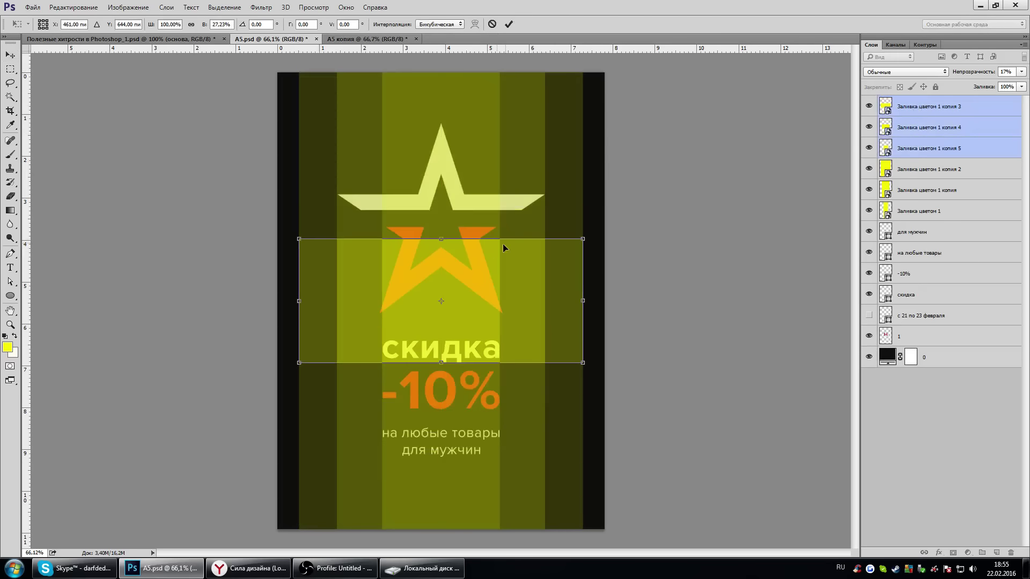
pyautogui.press('Return')
pyautogui.hotkey('ctrl', 'e')
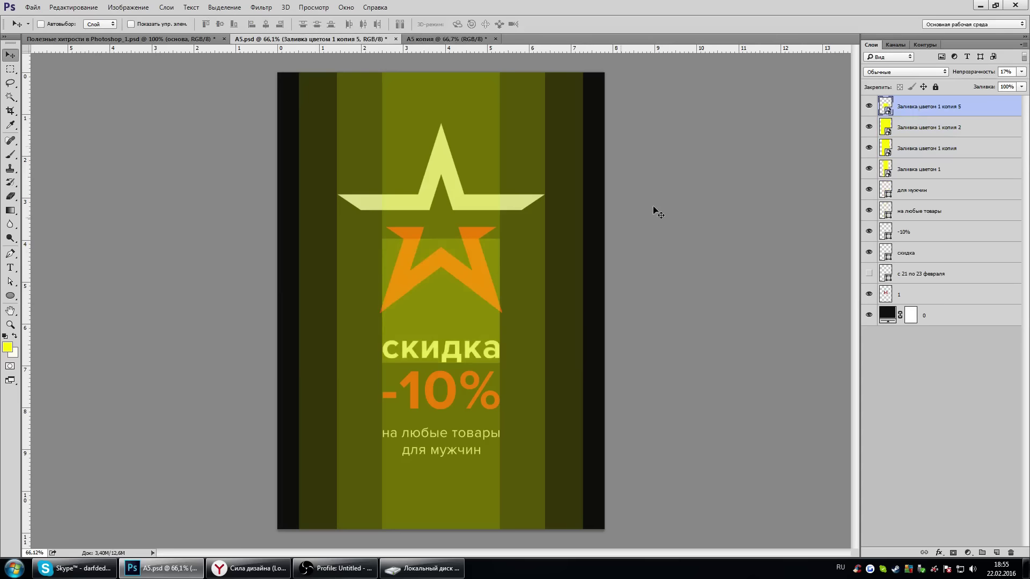
pyautogui.hotkey('ctrl', 't')
pyautogui.moveTo(441, 239); pyautogui.dragTo(441, 171)
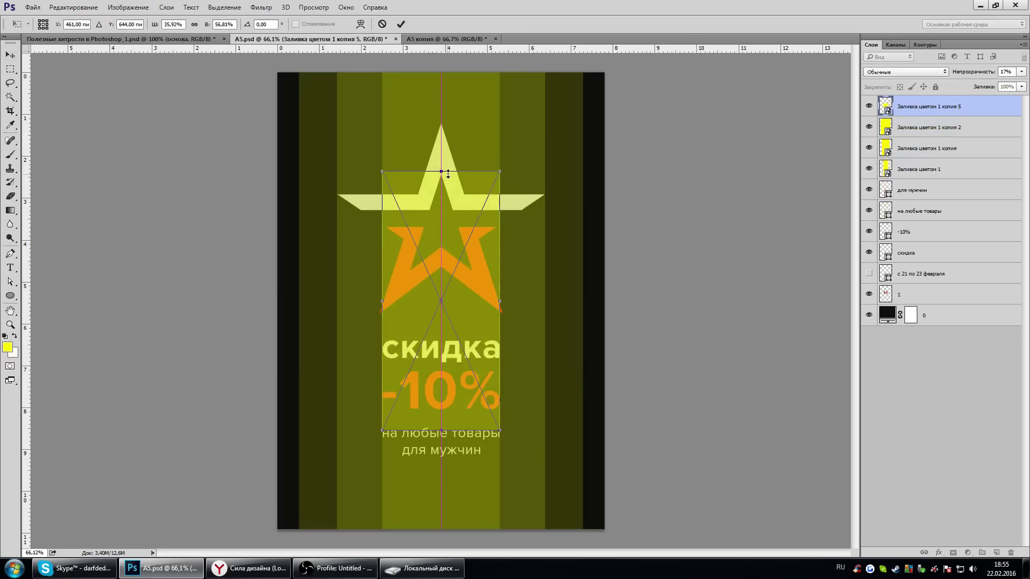
pyautogui.moveTo(498, 298); pyautogui.dragTo(665, 298)
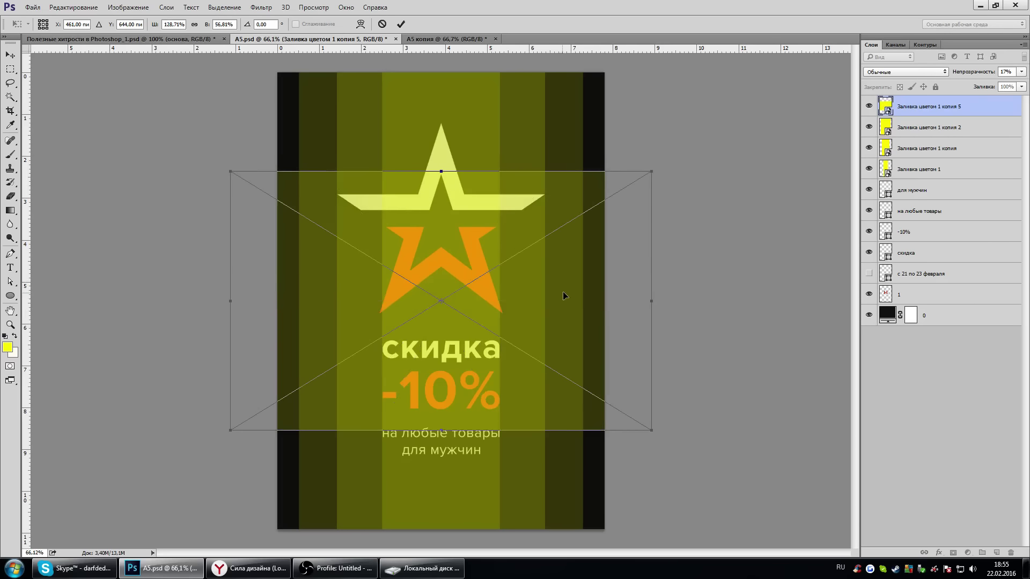
pyautogui.press('Return')
# Zoom out and select all four stripe layers.
pyautogui.hotkey('ctrl', '-')
pyautogui.hotkey('ctrl', '-')
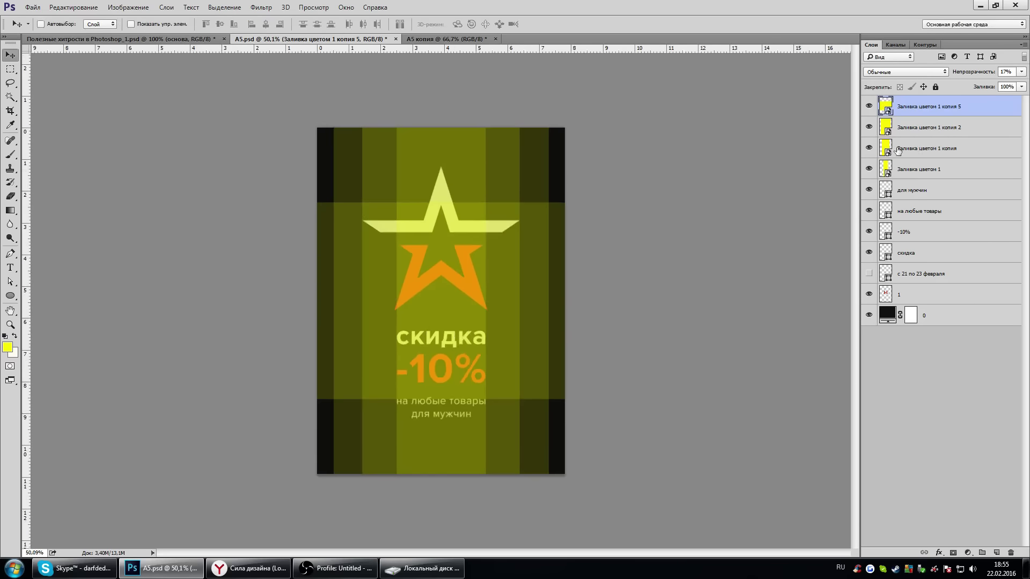
pyautogui.click(898, 169)
pyautogui.keyDown('shift'); pyautogui.click(930, 107); pyautogui.keyUp('shift')
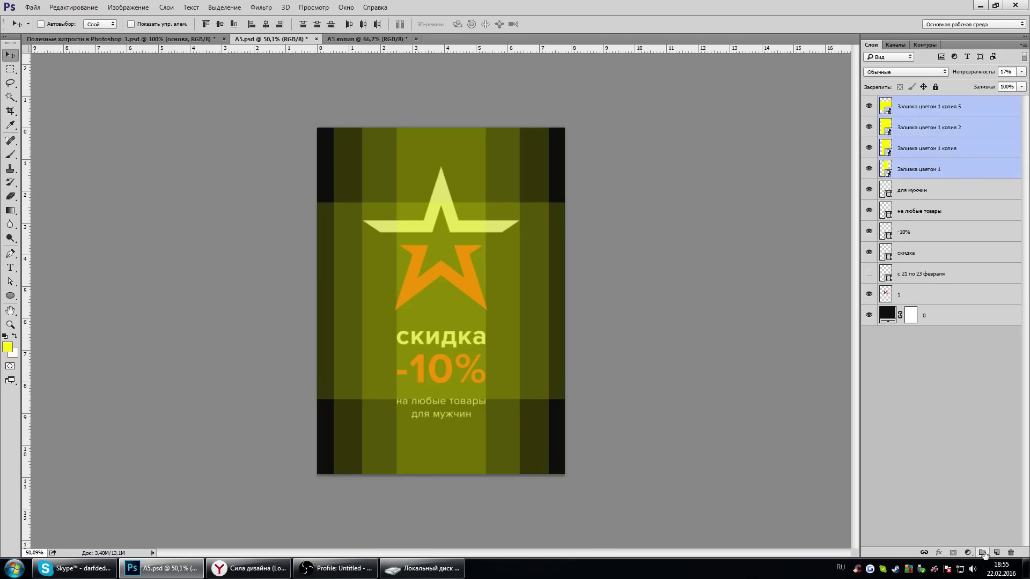
# Group the stripe layers into Группа 1, hide the group, and check the tips slide.
pyautogui.hotkey('ctrl', 'g')
pyautogui.click(869, 102)
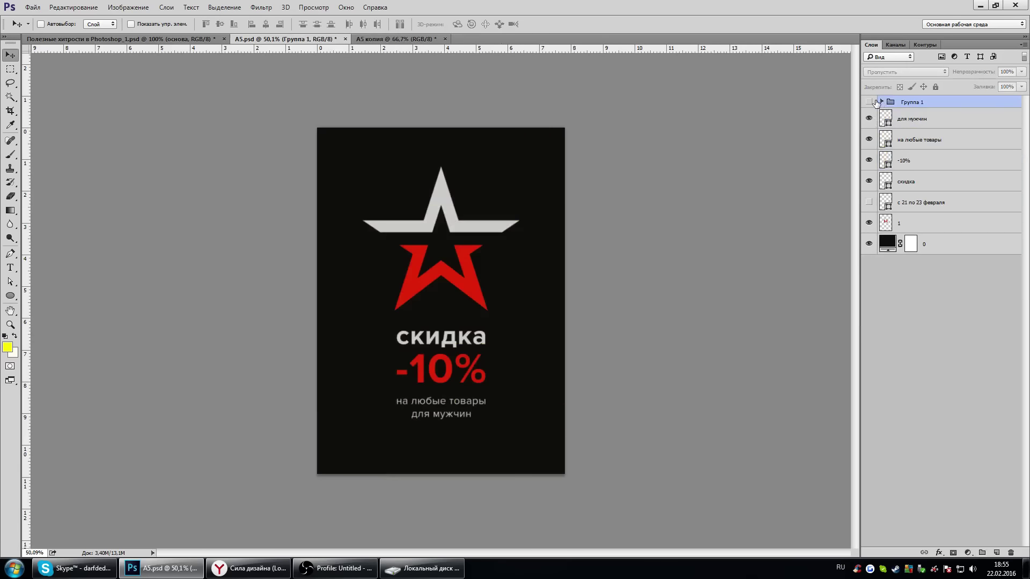
pyautogui.click(868, 102)
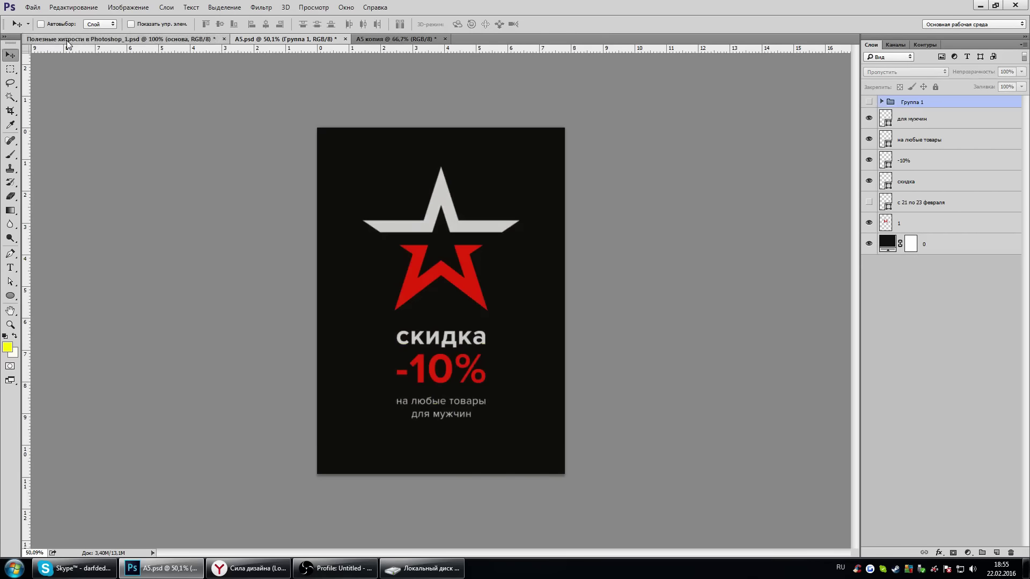
pyautogui.click(118, 39)
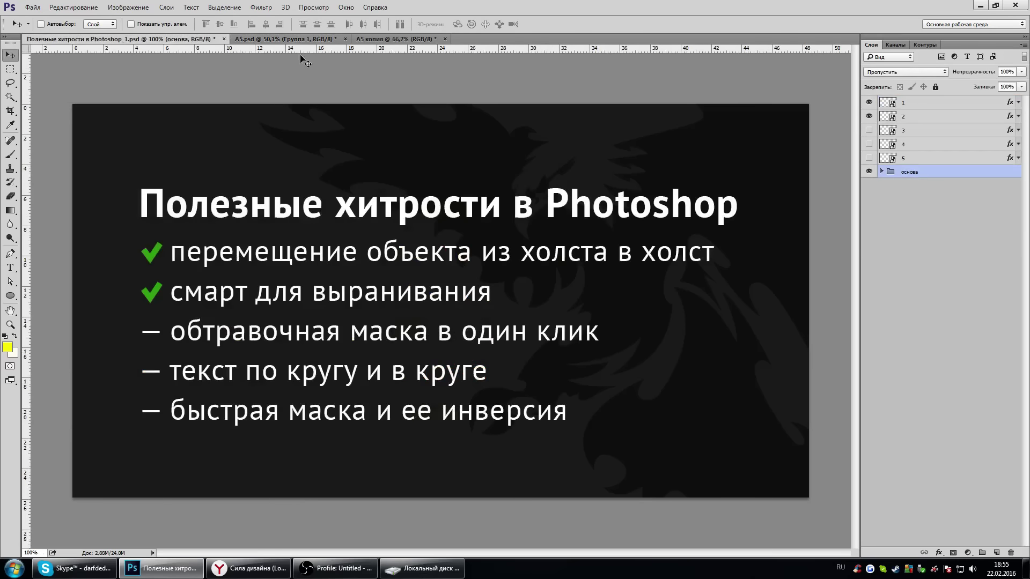
pyautogui.click(280, 40)
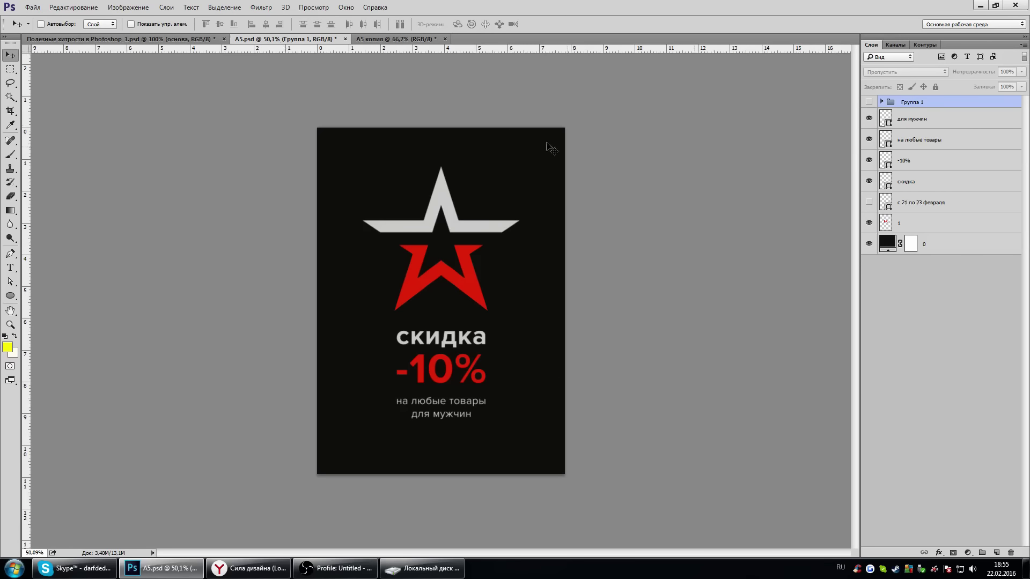
# Hide all text layers, select the star, and add a new empty layer above it.
pyautogui.moveTo(869, 119); pyautogui.dragTo(867, 172)
pyautogui.click(868, 182)
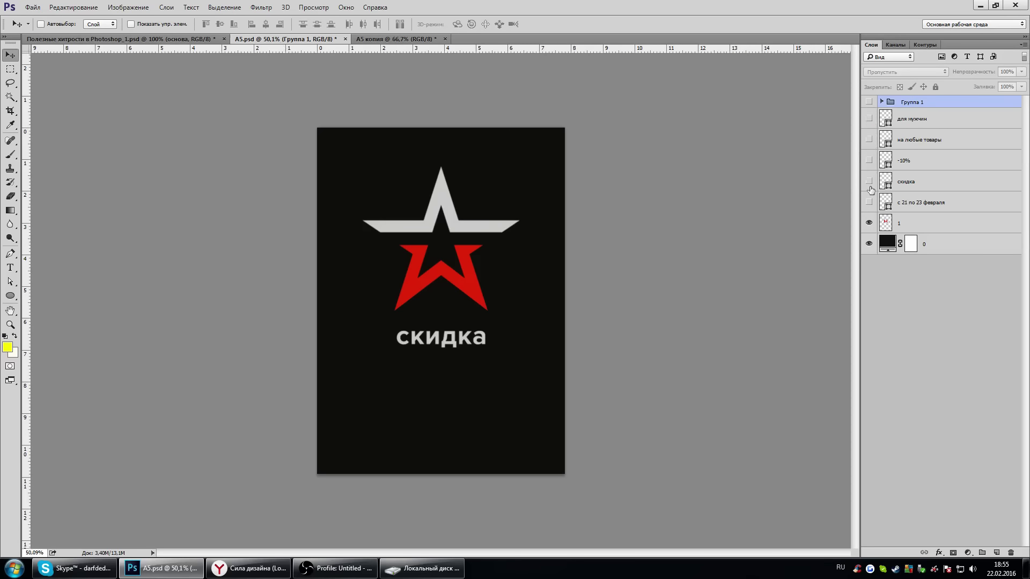
pyautogui.click(869, 223)
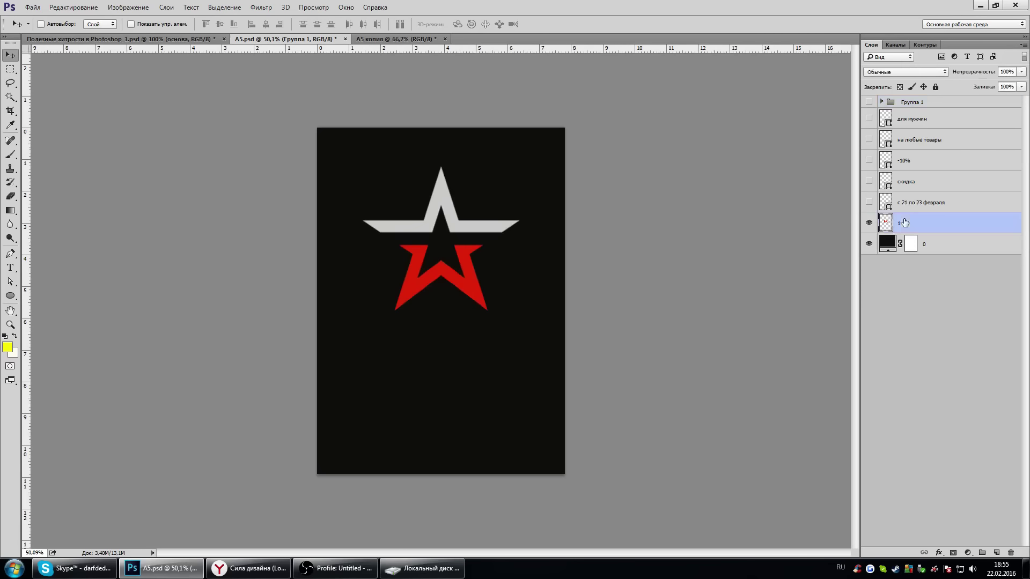
pyautogui.scroll(2, 455, 263)
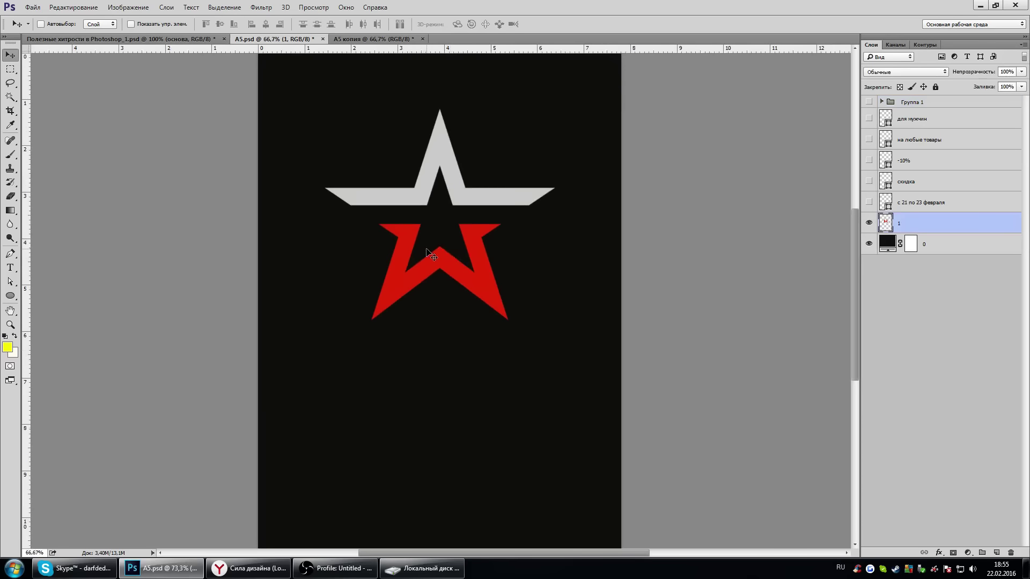
pyautogui.scroll(-1, 432, 255)
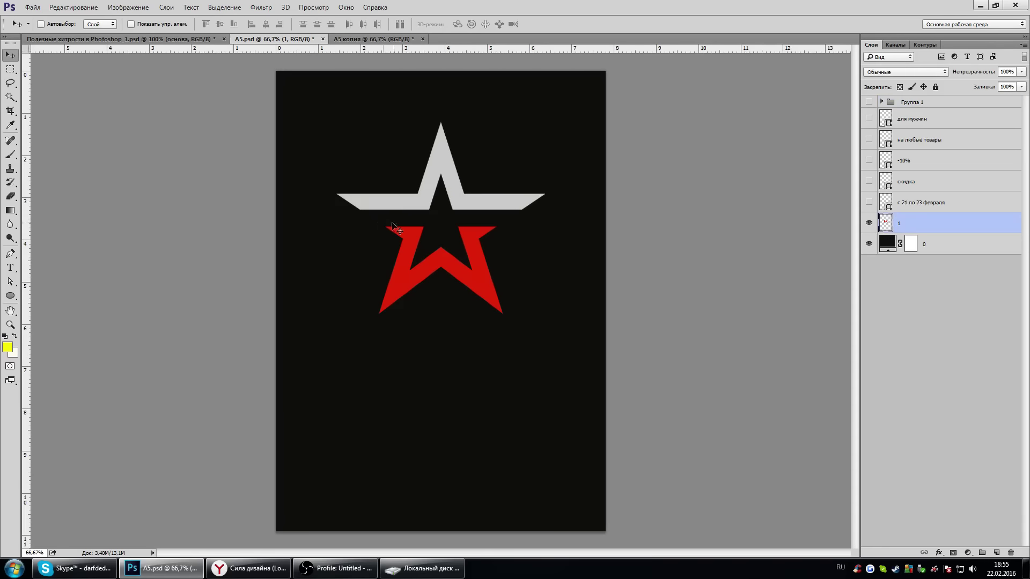
pyautogui.click(996, 553)
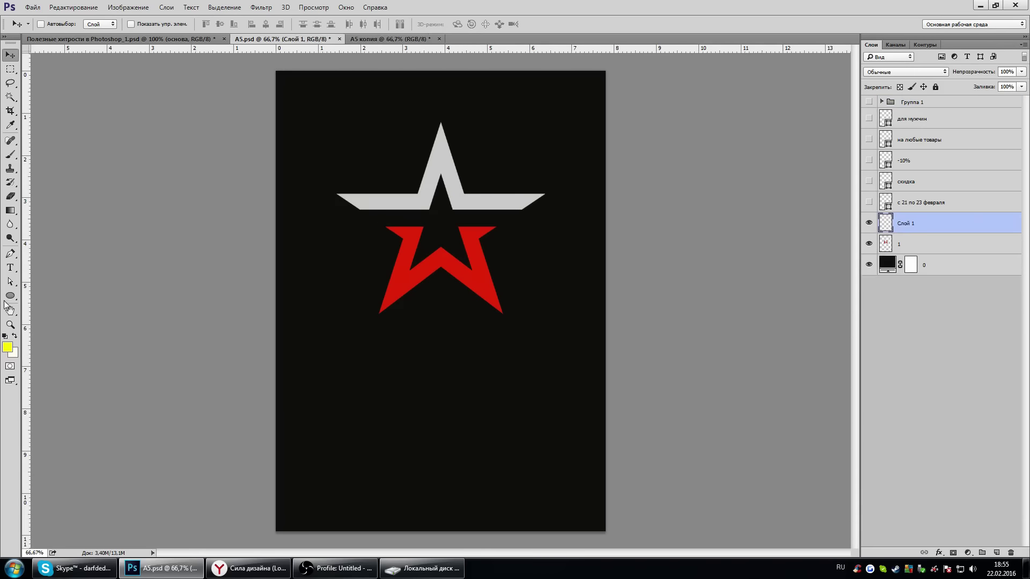
# Draw a yellow-filled rectangle covering the lower part of the red star.
pyautogui.rightClick(11, 295)
pyautogui.click(80, 292)
pyautogui.moveTo(299, 346); pyautogui.dragTo(569, 218)
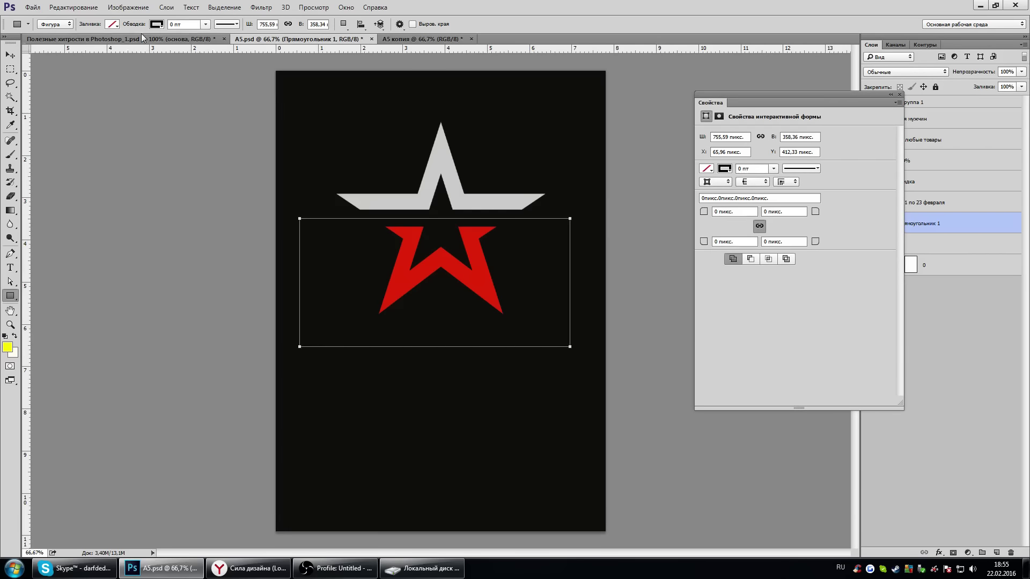
pyautogui.click(113, 24)
pyautogui.click(160, 90)
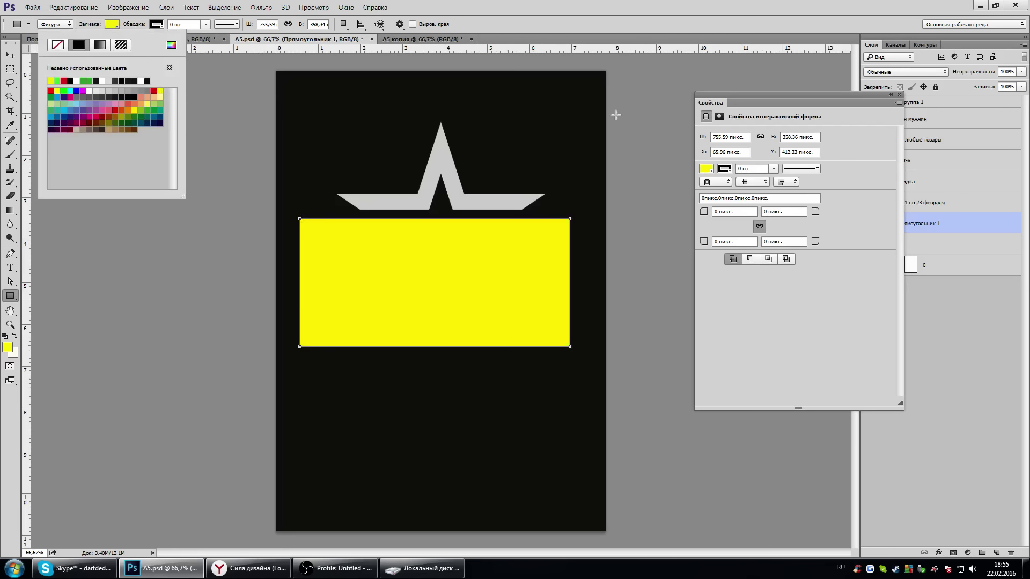
pyautogui.click(899, 96)
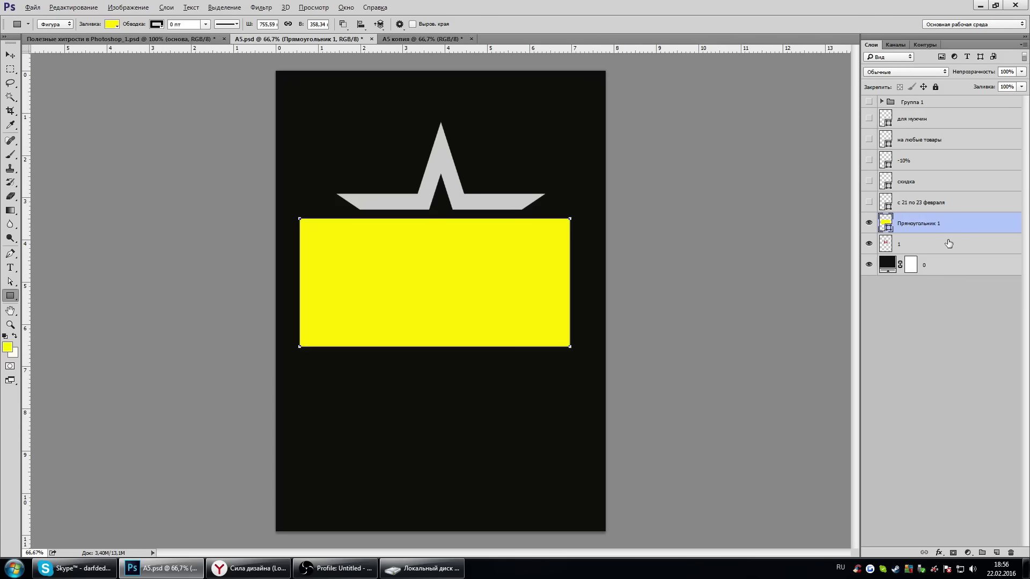
# Clip the rectangle to the star and change its fill to mint green.
pyautogui.moveTo(965, 250)
pyautogui.mouseDown()
pyautogui.moveTo(969, 231)
pyautogui.moveTo(949, 229)
pyautogui.moveTo(968, 229)
pyautogui.mouseUp()
pyautogui.keyDown('alt'); pyautogui.click(968, 231); pyautogui.keyUp('alt')
pyautogui.click(10, 55)
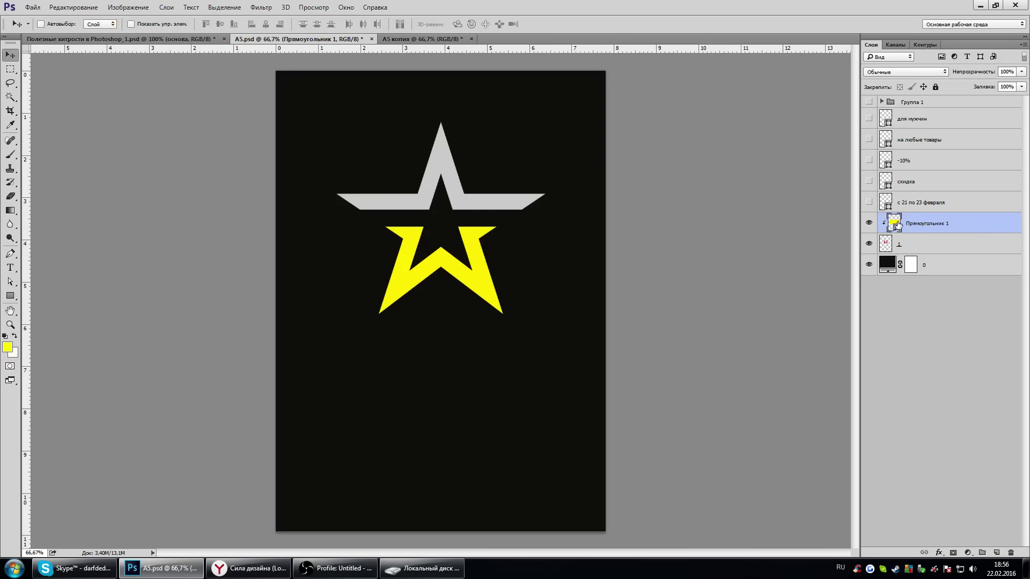
pyautogui.doubleClick(894, 222)
pyautogui.moveTo(875, 446)
pyautogui.mouseDown()
pyautogui.moveTo(875, 344)
pyautogui.moveTo(877, 374)
pyautogui.mouseUp()
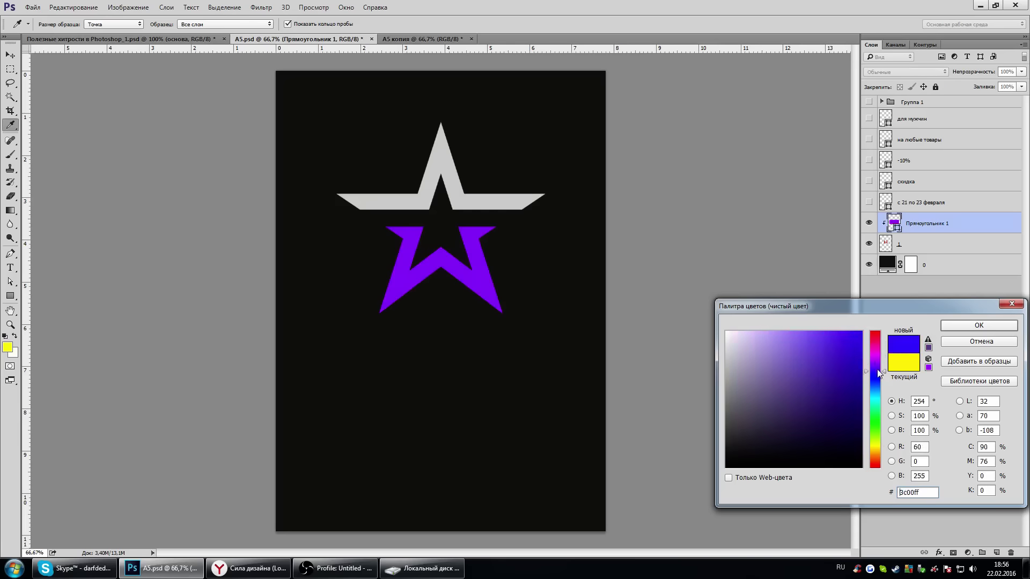
pyautogui.moveTo(878, 374); pyautogui.dragTo(877, 406)
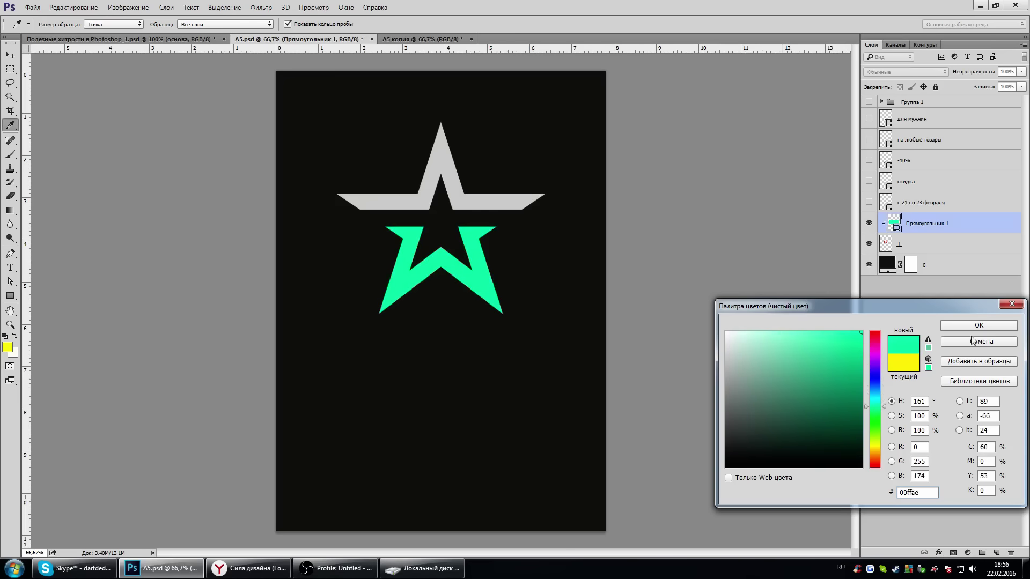
pyautogui.click(974, 328)
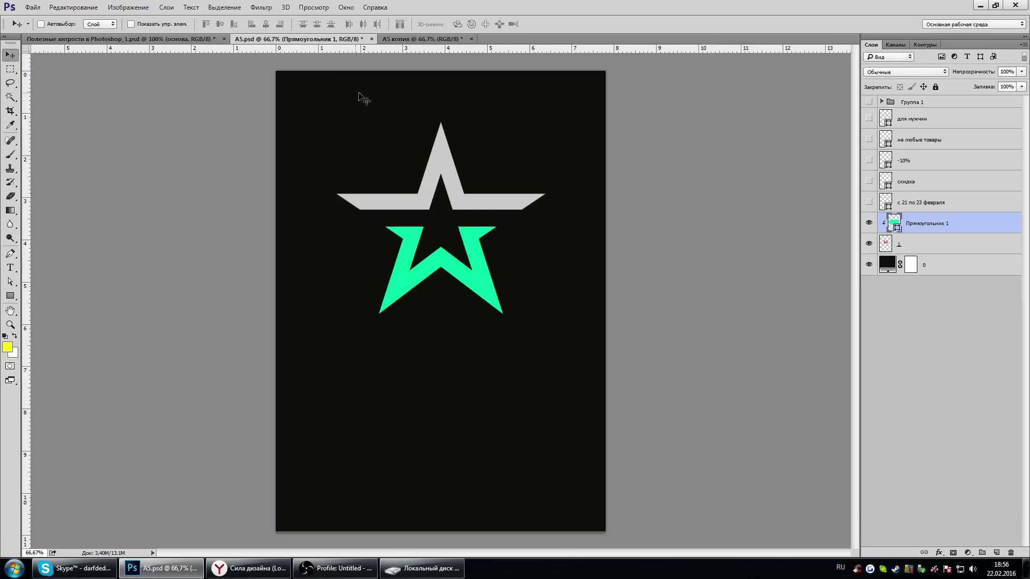
pyautogui.click(194, 43)
# Tick the clipping-mask tip on the checklist and hide both star layers on the poster.
pyautogui.click(869, 130)
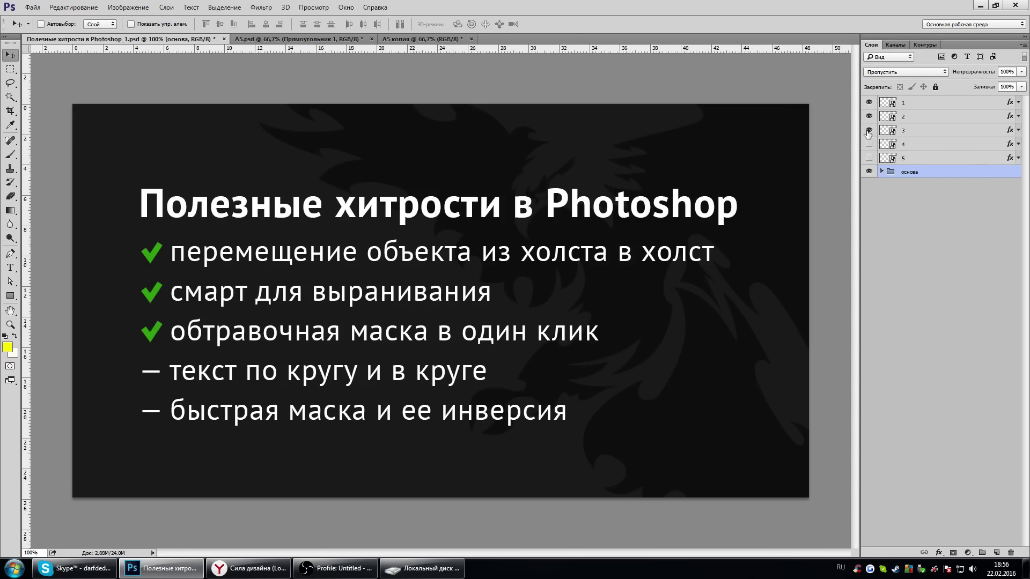
pyautogui.click(250, 39)
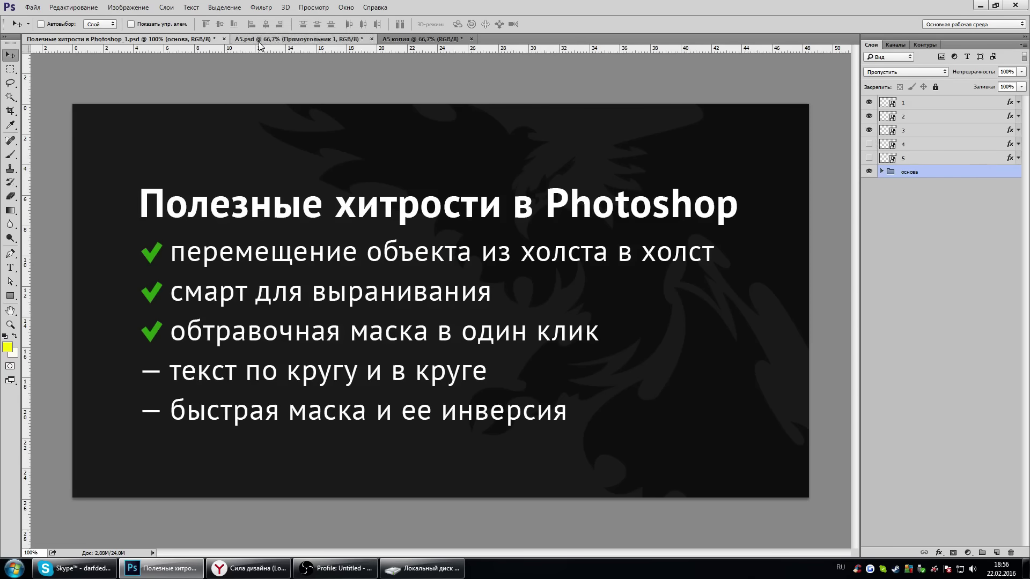
pyautogui.click(869, 222)
pyautogui.click(868, 244)
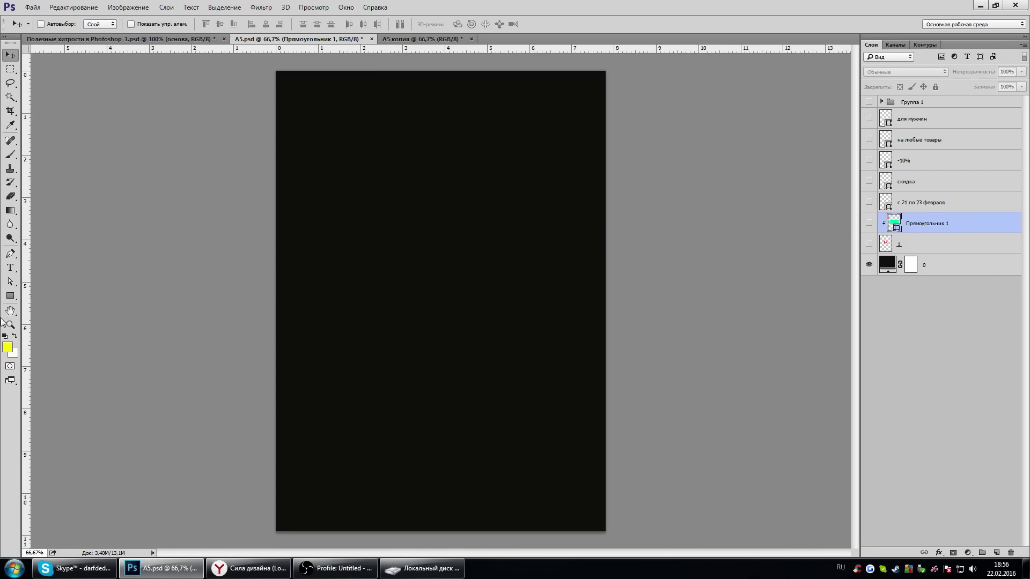
# Delete the old poster layers from Группа 1 down to layer 1.
pyautogui.click(11, 298)
pyautogui.rightClick(11, 300)
pyautogui.click(81, 317)
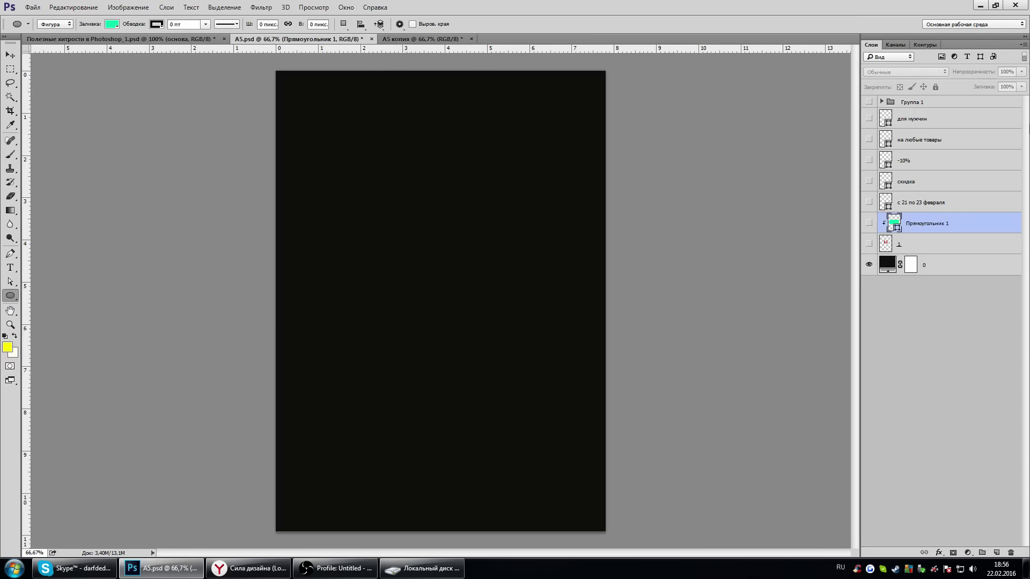
pyautogui.click(928, 105)
pyautogui.keyDown('shift'); pyautogui.click(916, 243); pyautogui.keyUp('shift')
pyautogui.press('Delete')
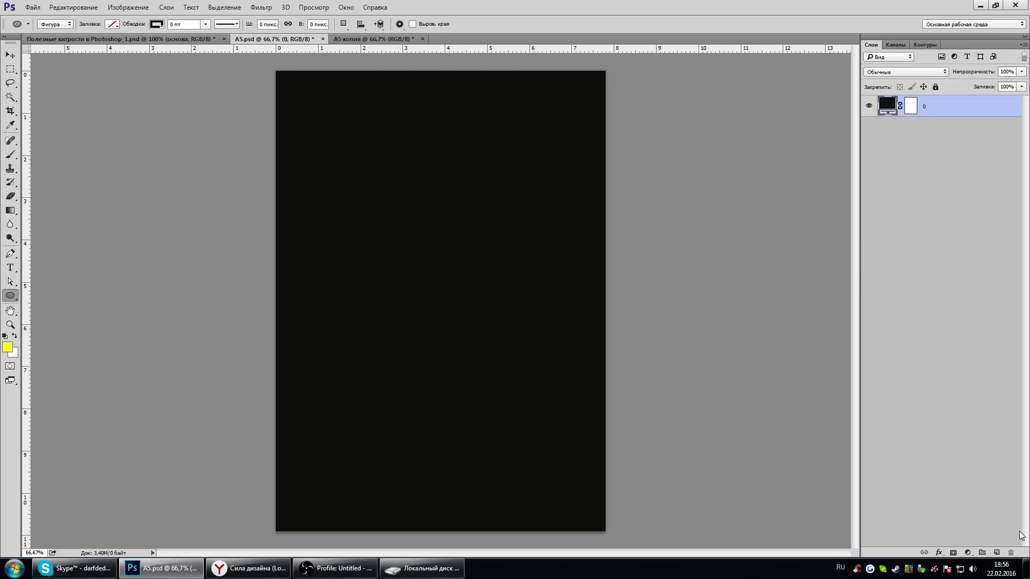
# Add a new layer and draw a circle in the upper middle of the poster.
pyautogui.click(994, 552)
pyautogui.moveTo(355, 210); pyautogui.dragTo(527, 408)
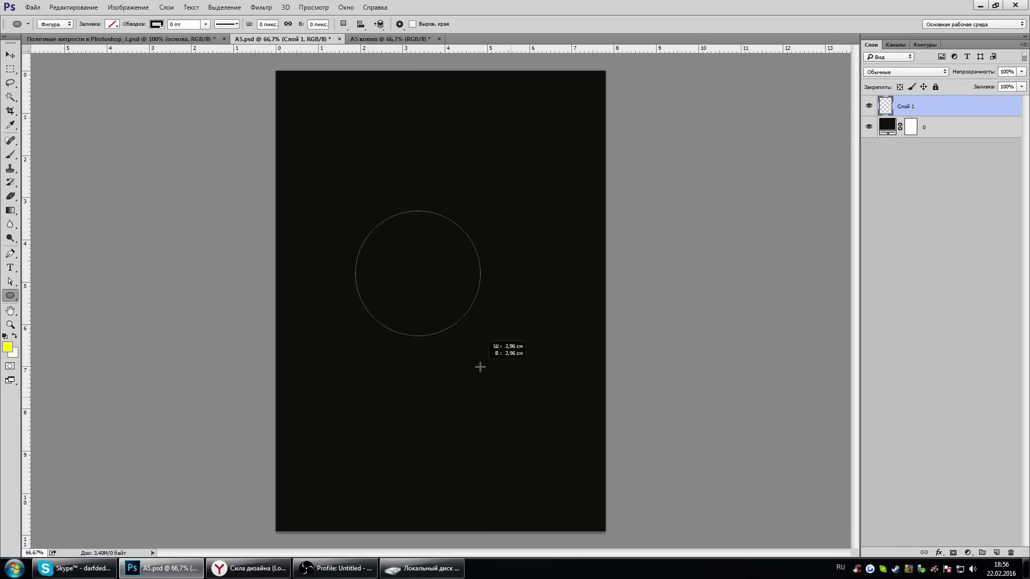
pyautogui.click(11, 268)
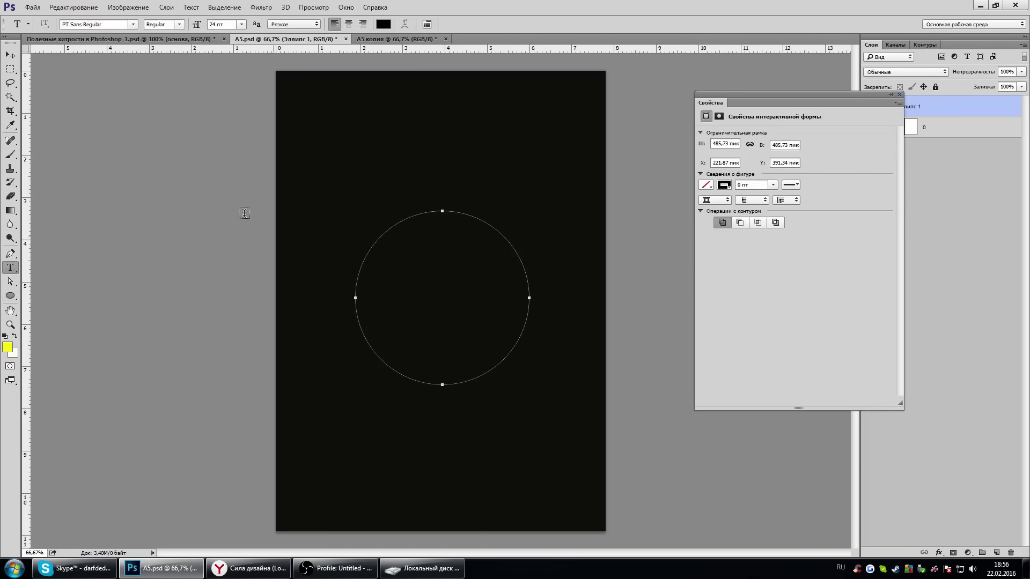
pyautogui.click(366, 258)
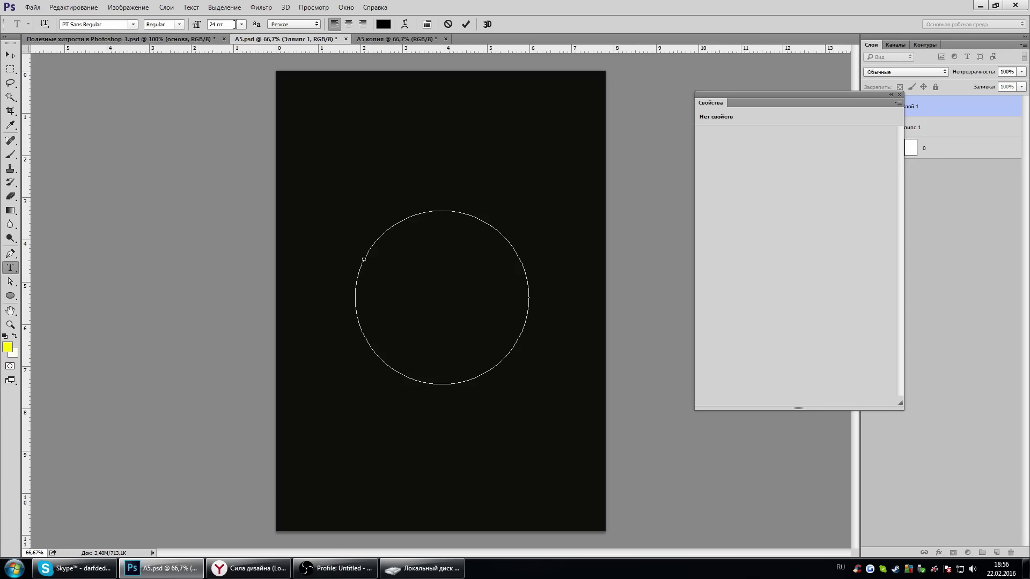
# Type 'Текс по кругу' along the circle and colour it white.
pyautogui.write('Тек')
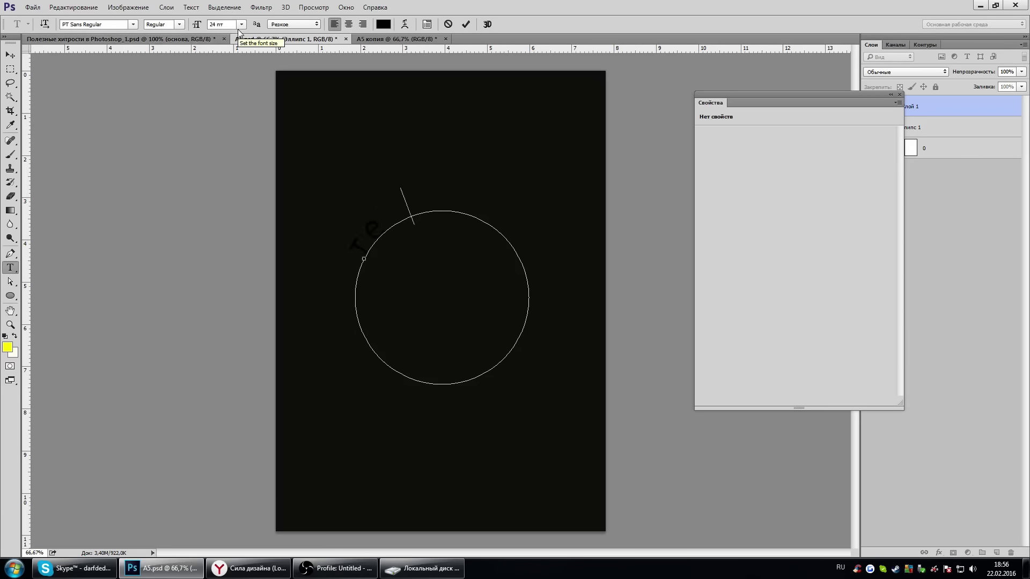
pyautogui.write('с по ')
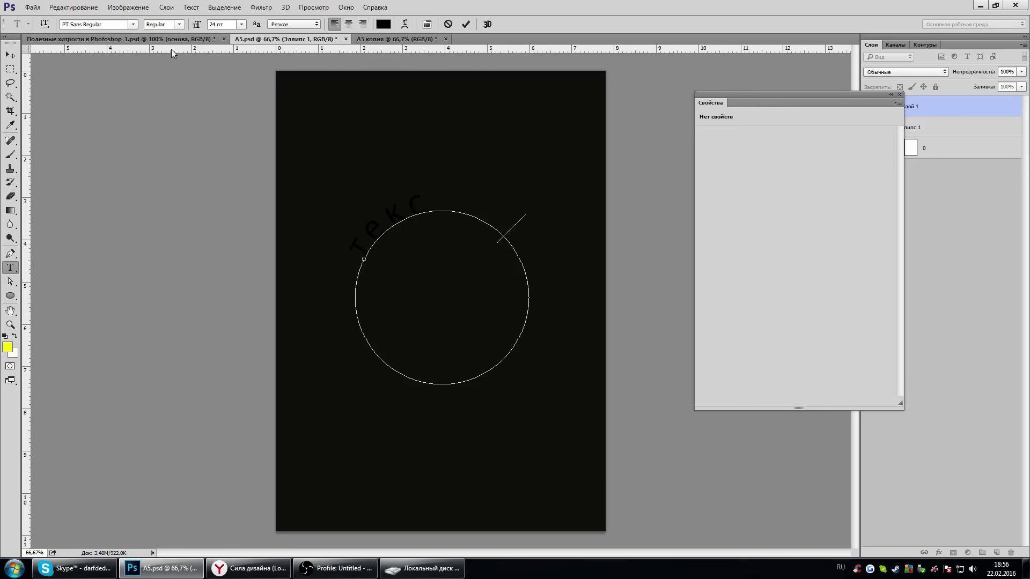
pyautogui.write('кругу')
pyautogui.hotkey('ctrl', 'a')
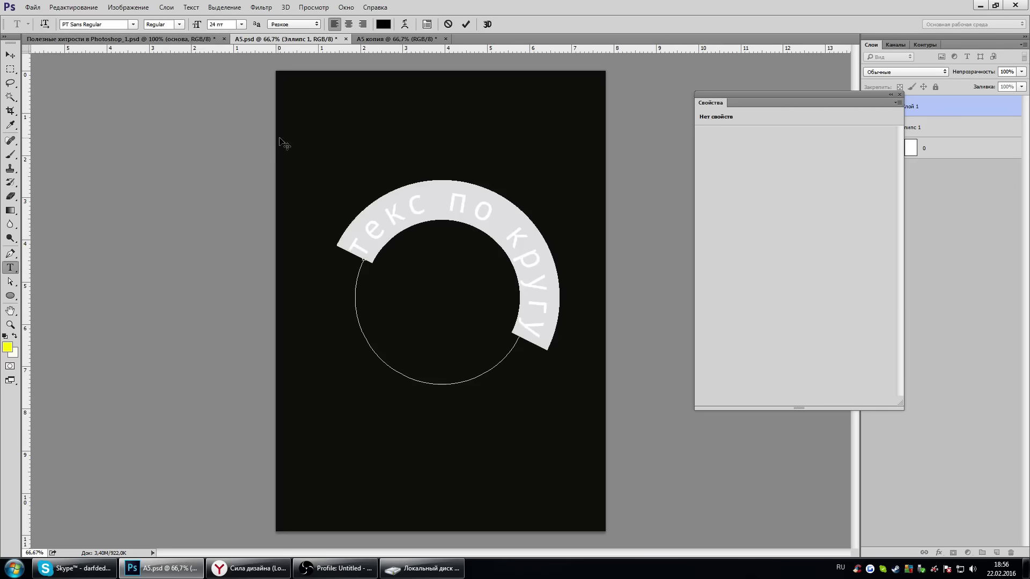
pyautogui.click(384, 25)
pyautogui.click(979, 325)
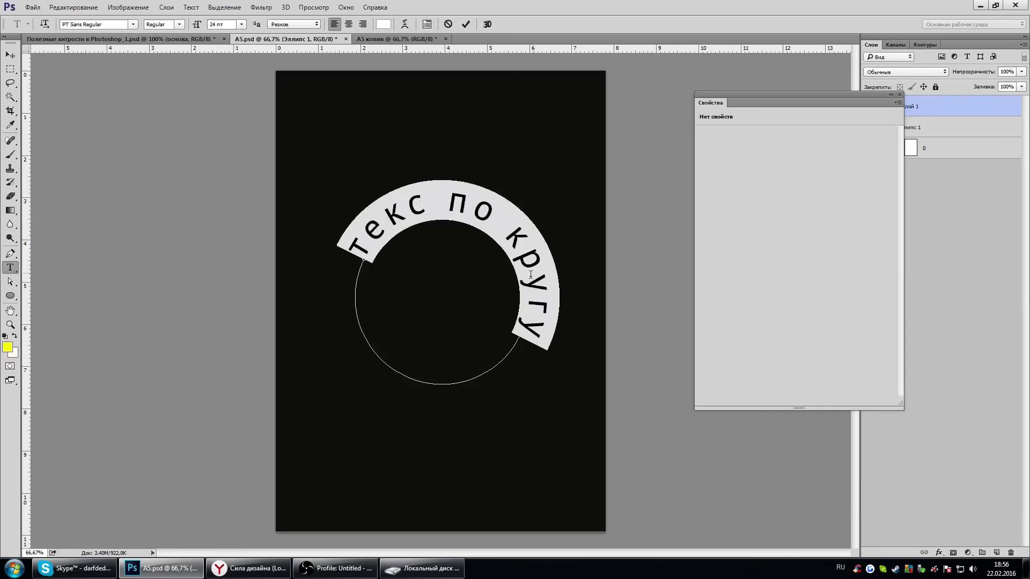
# Set the text's tracking to 0 and commit the edit.
pyautogui.hotkey('ctrl', 't')
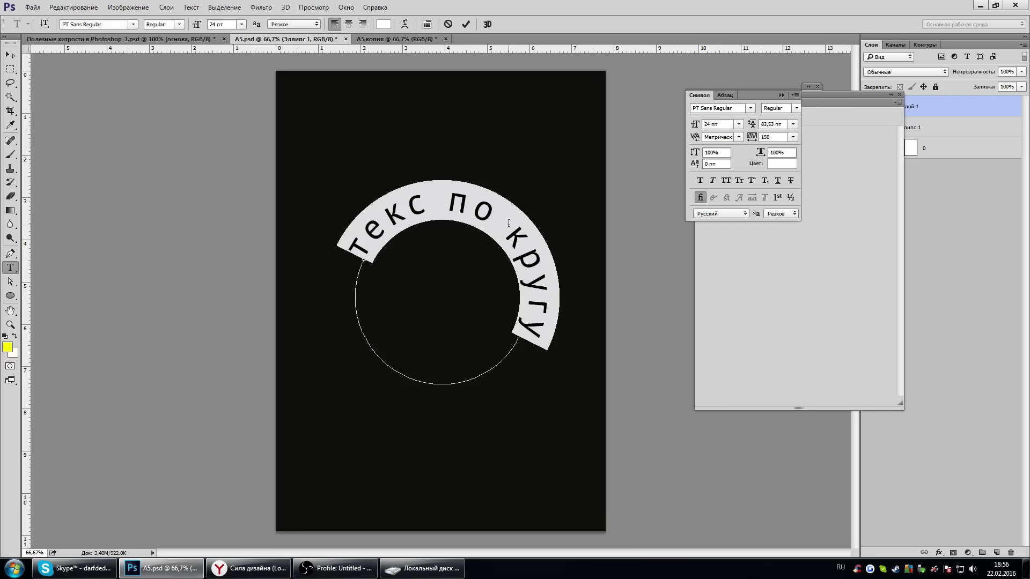
pyautogui.write('0')
pyautogui.press('Return')
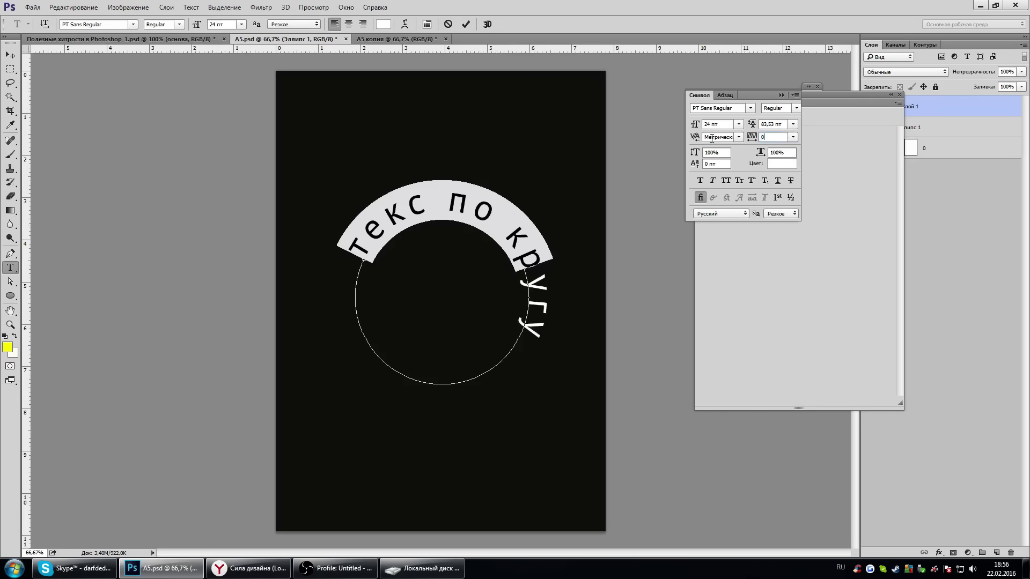
pyautogui.click(781, 95)
pyautogui.hotkey('ctrl', 'Return')
pyautogui.click(10, 55)
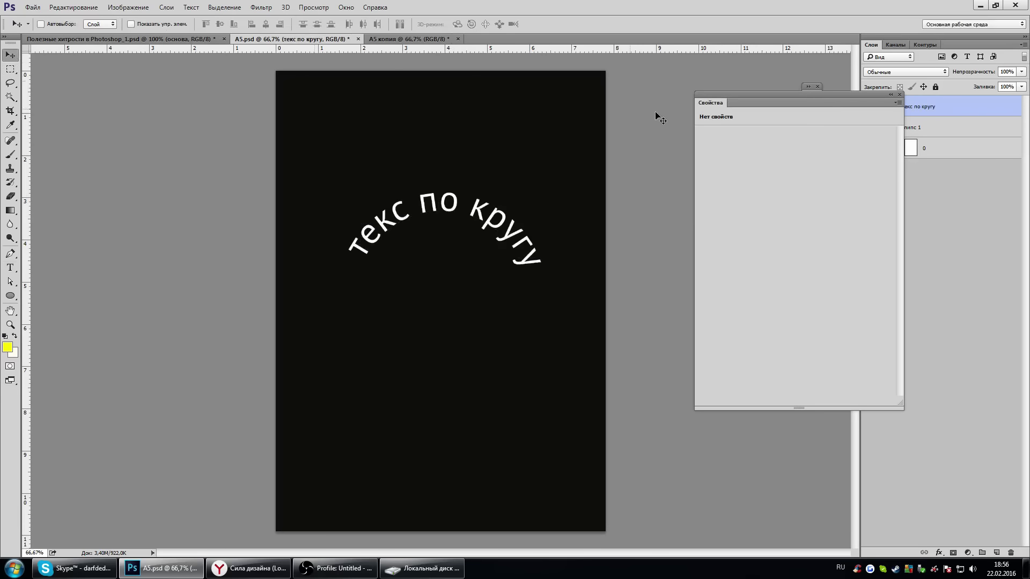
# Rotate the curved text slightly so it arches evenly over the circle.
pyautogui.click(891, 95)
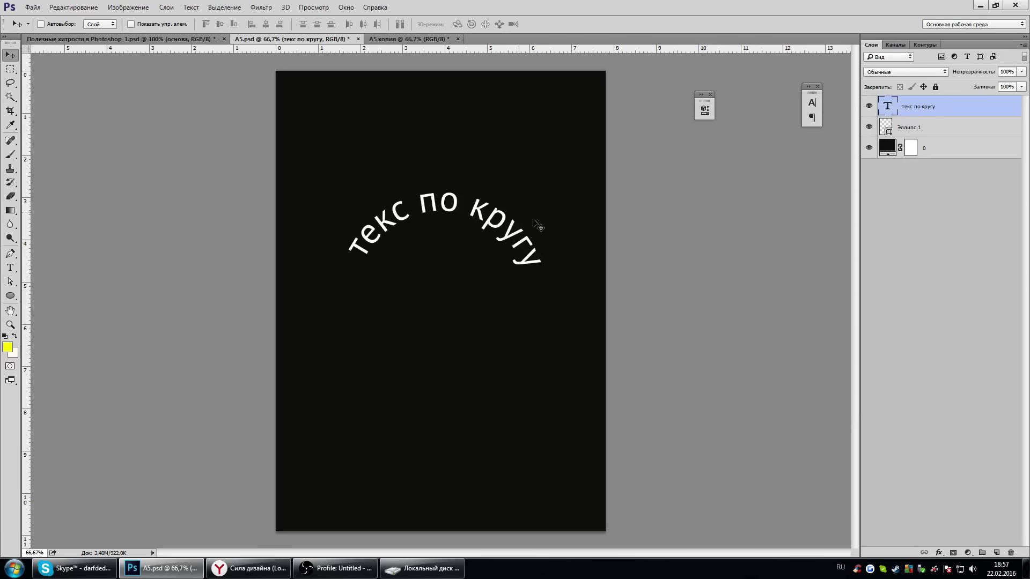
pyautogui.hotkey('ctrl', 't')
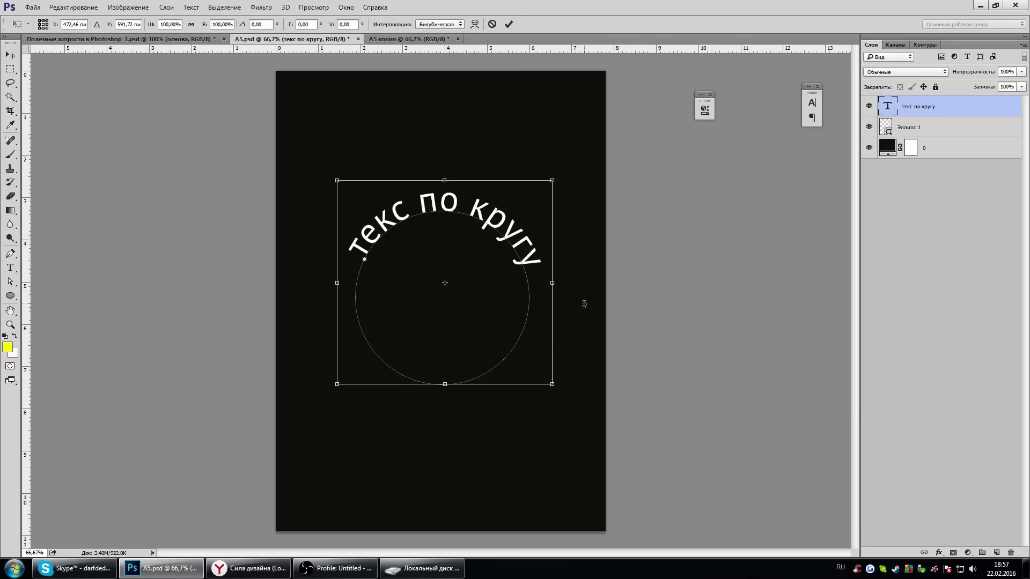
pyautogui.moveTo(574, 301)
pyautogui.mouseDown()
pyautogui.moveTo(384, 392)
pyautogui.moveTo(597, 290)
pyautogui.mouseUp()
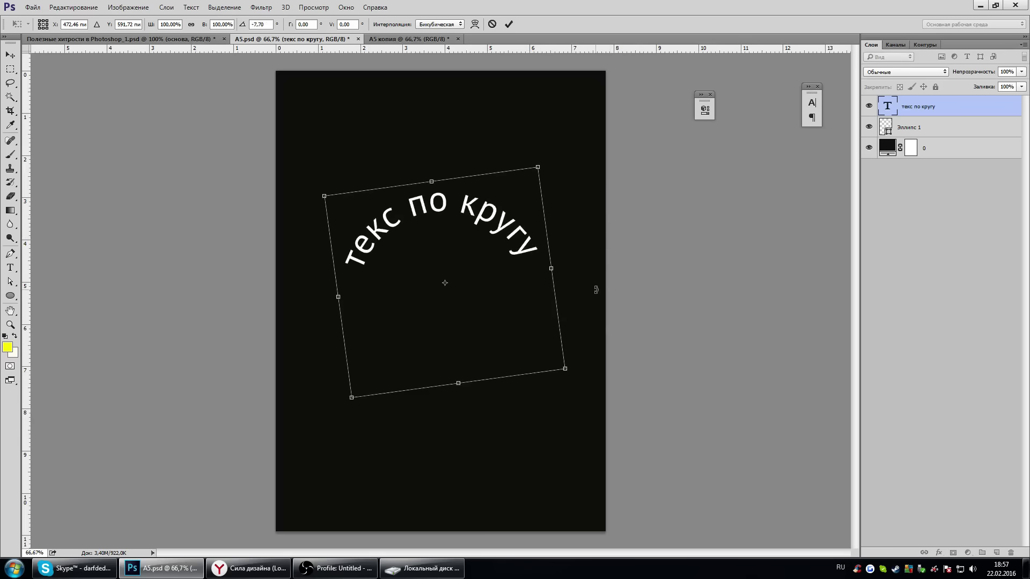
pyautogui.press('Return')
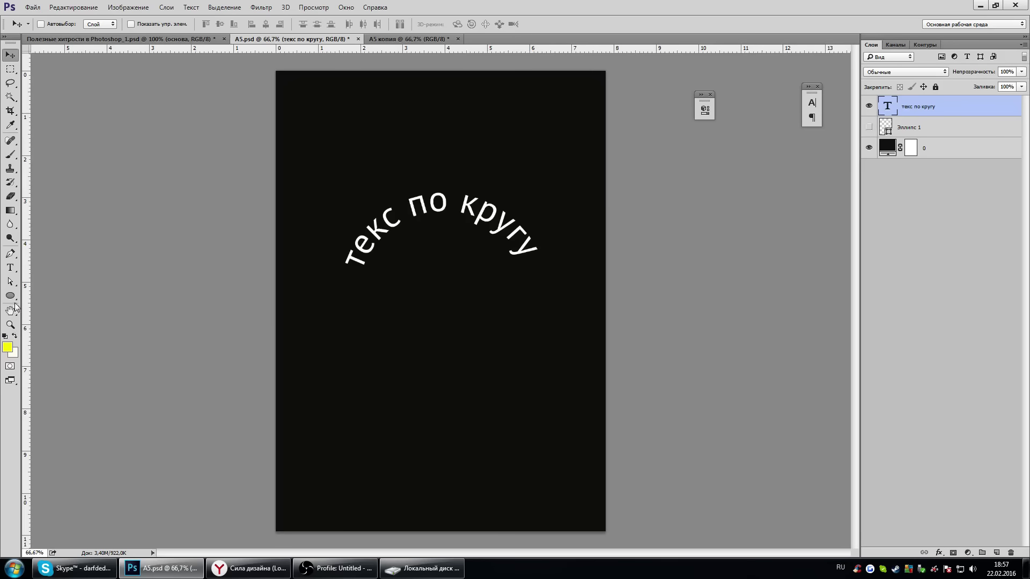
# Slide the curved text along its path to the circle's lower-left arc.
pyautogui.click(10, 281)
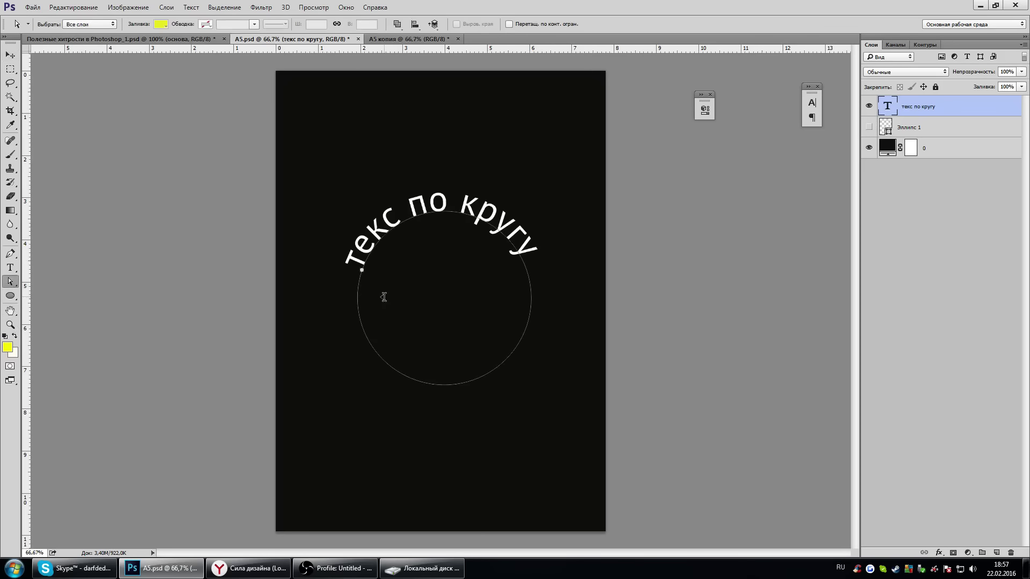
pyautogui.rightClick(13, 283)
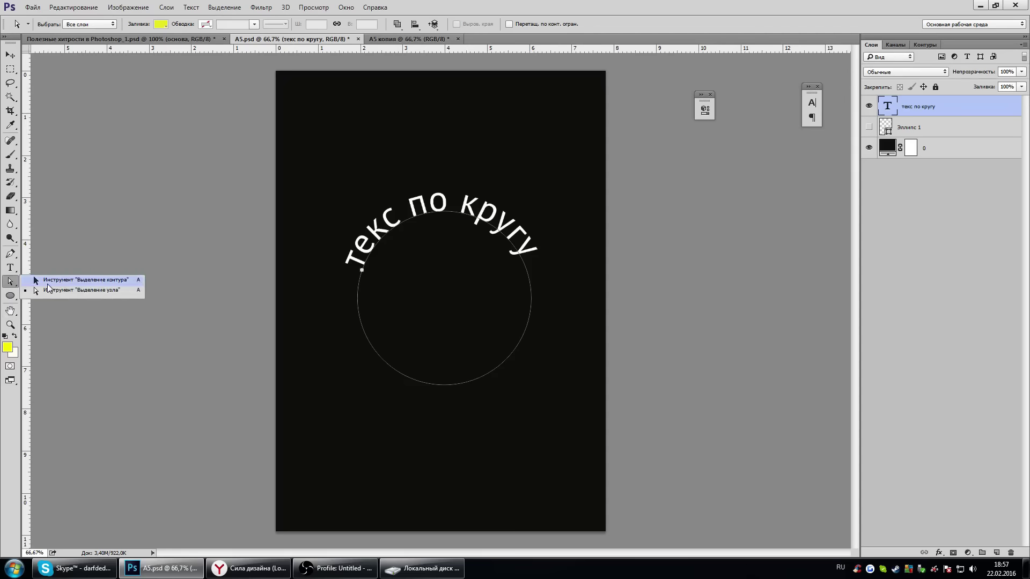
pyautogui.click(48, 284)
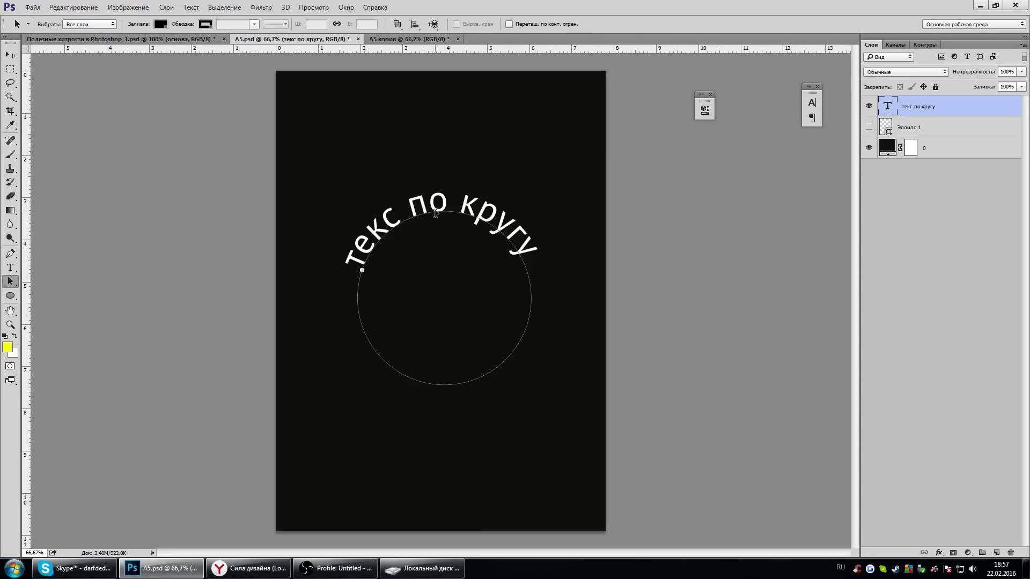
pyautogui.moveTo(434, 213); pyautogui.dragTo(432, 218)
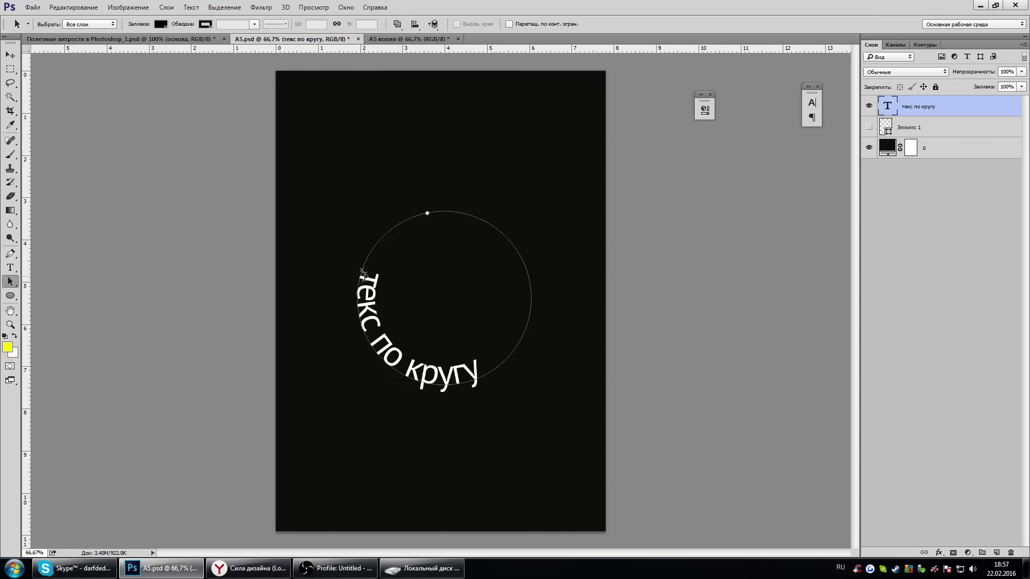
pyautogui.moveTo(363, 275)
pyautogui.mouseDown()
pyautogui.moveTo(495, 401)
pyautogui.moveTo(494, 361)
pyautogui.moveTo(464, 367)
pyautogui.mouseUp()
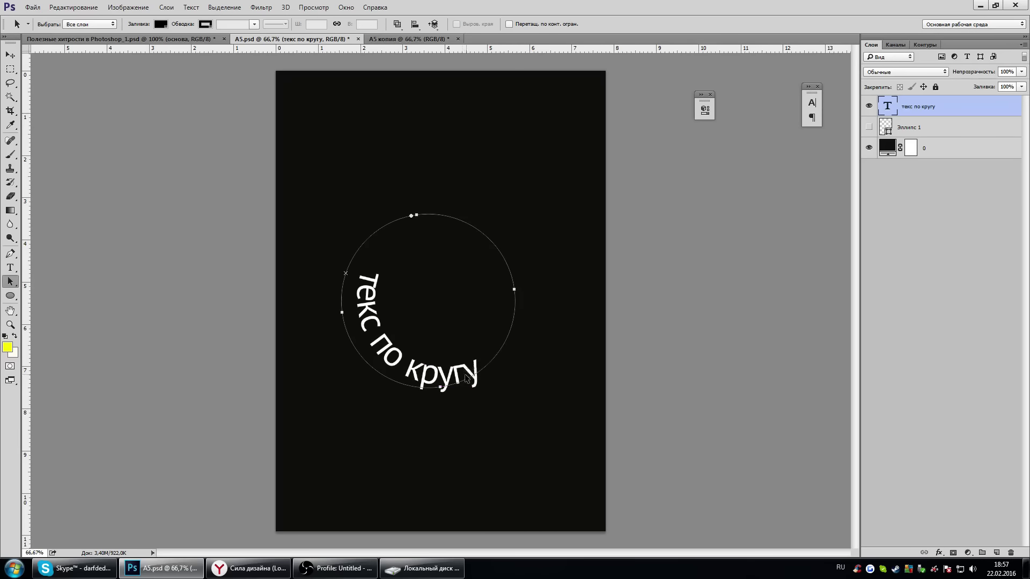
# Select all the curved text and set its tracking to 150.
pyautogui.click(9, 267)
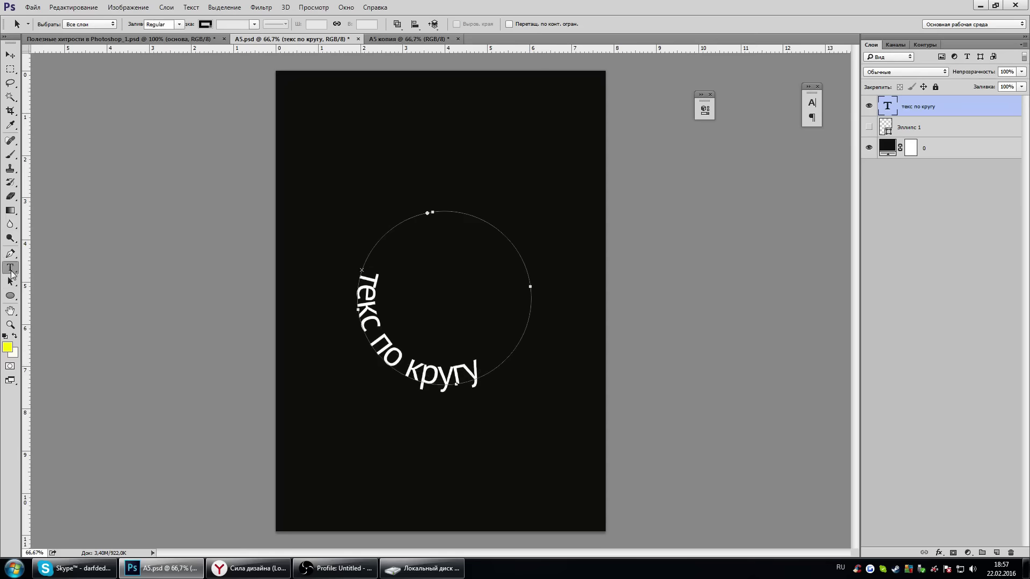
pyautogui.tripleClick(450, 352)
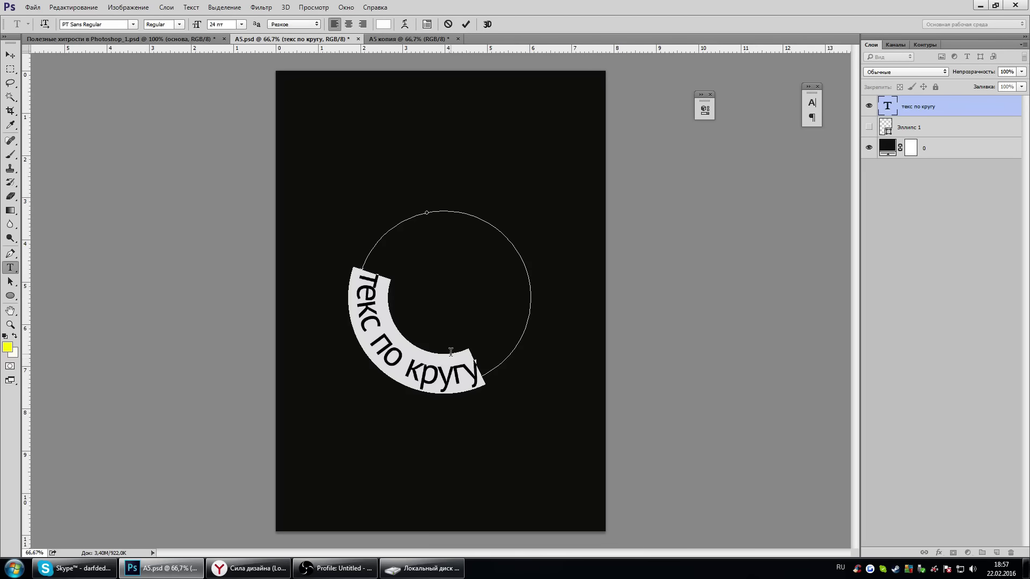
pyautogui.hotkey('ctrl', 't')
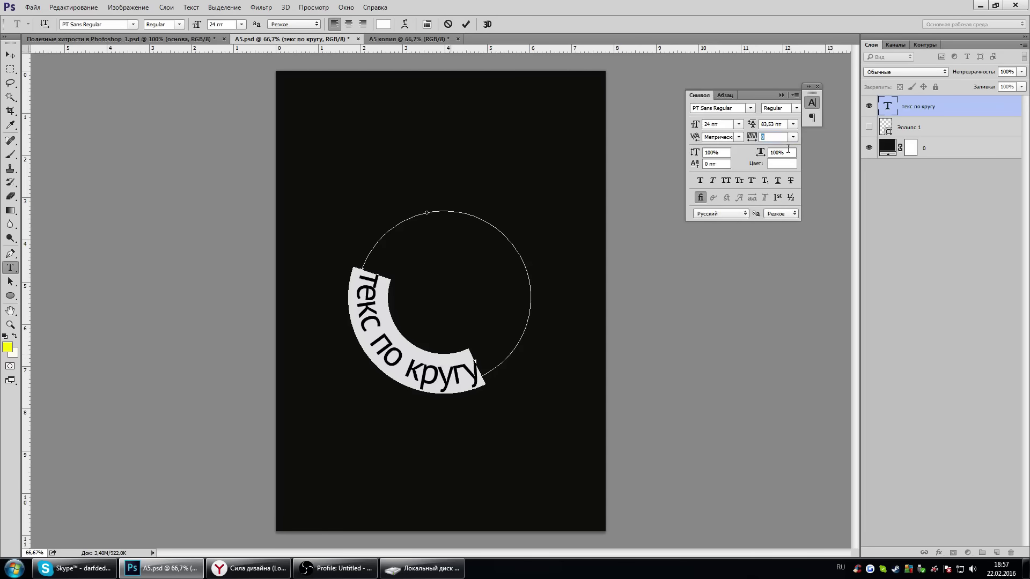
pyautogui.write('150')
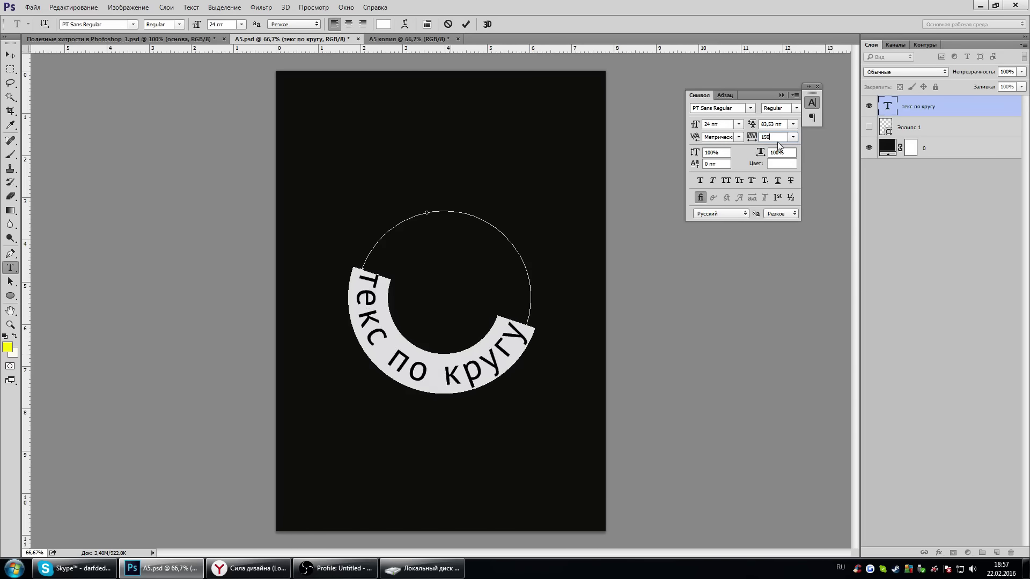
pyautogui.click(817, 87)
pyautogui.scroll(-1, 441, 302)
# Rotate the curved text further around the circle with a free transform.
pyautogui.click(10, 55)
pyautogui.scroll(1, 542, 312)
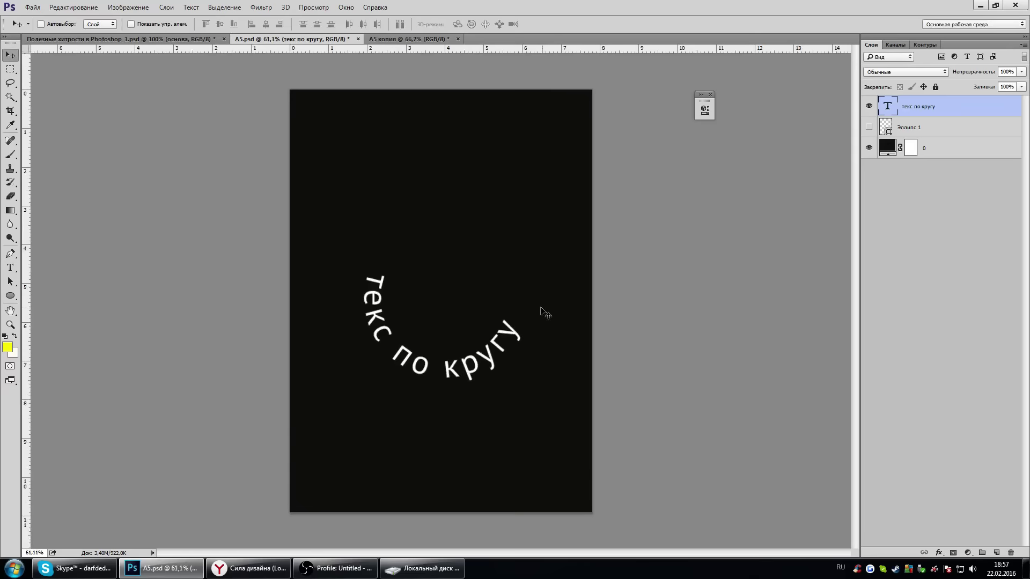
pyautogui.hotkey('ctrl', 't')
pyautogui.moveTo(701, 318)
pyautogui.mouseDown()
pyautogui.moveTo(634, 250)
pyautogui.moveTo(595, 292)
pyautogui.mouseUp()
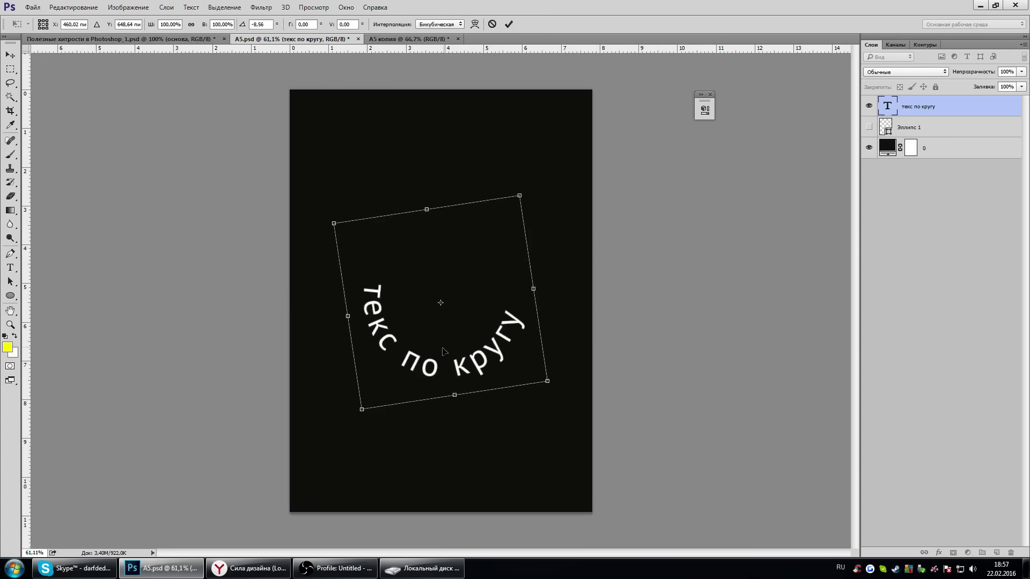
pyautogui.press('Return')
# Tick the текст по кругу и в круге tip and delete the poster's text and circle layers.
pyautogui.click(137, 40)
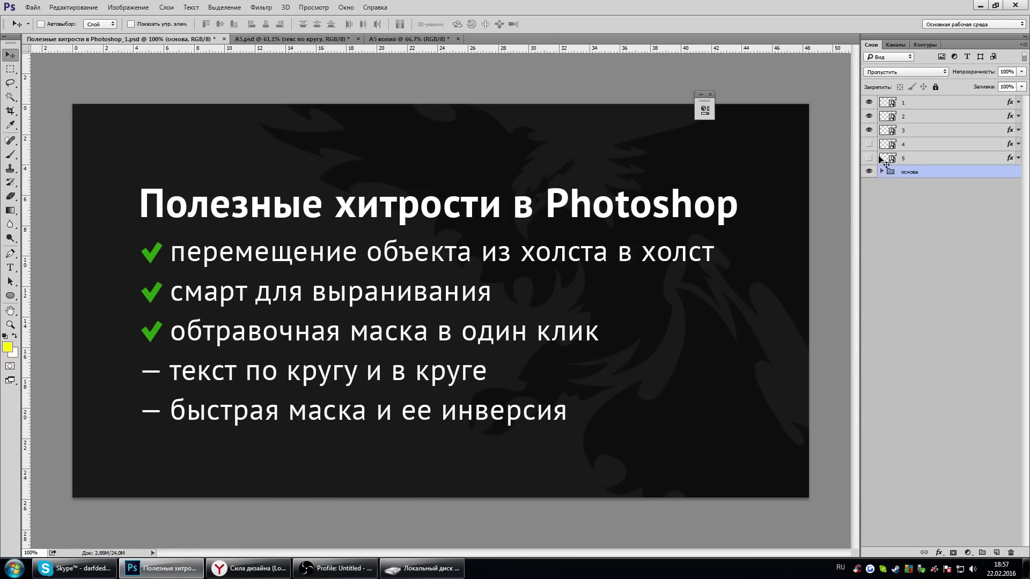
pyautogui.click(868, 144)
pyautogui.click(321, 39)
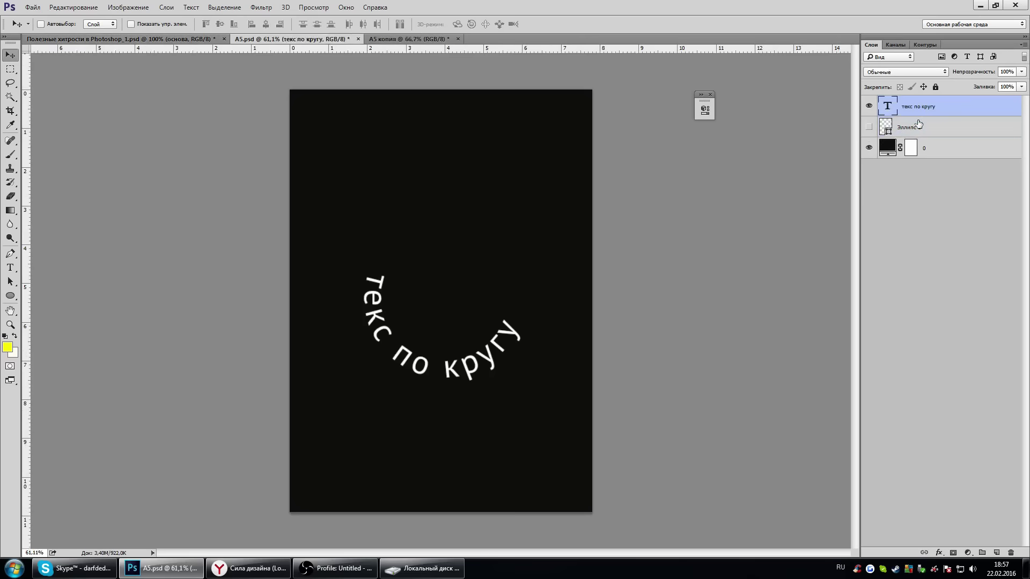
pyautogui.keyDown('shift'); pyautogui.click(918, 126); pyautogui.keyUp('shift')
pyautogui.press('Delete')
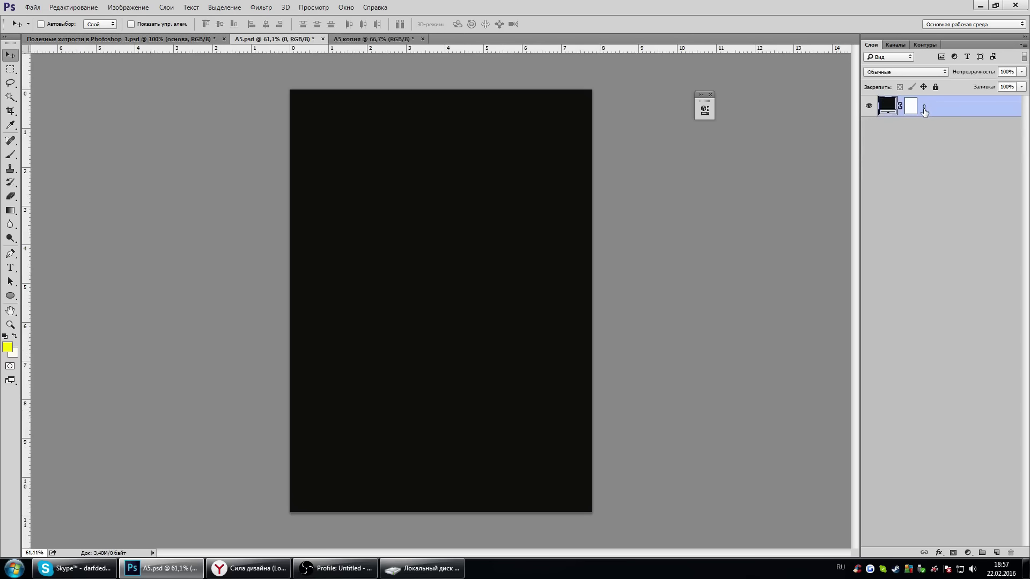
# Draw a red-filled circle in the upper middle of the poster and nudge it up.
pyautogui.click(11, 296)
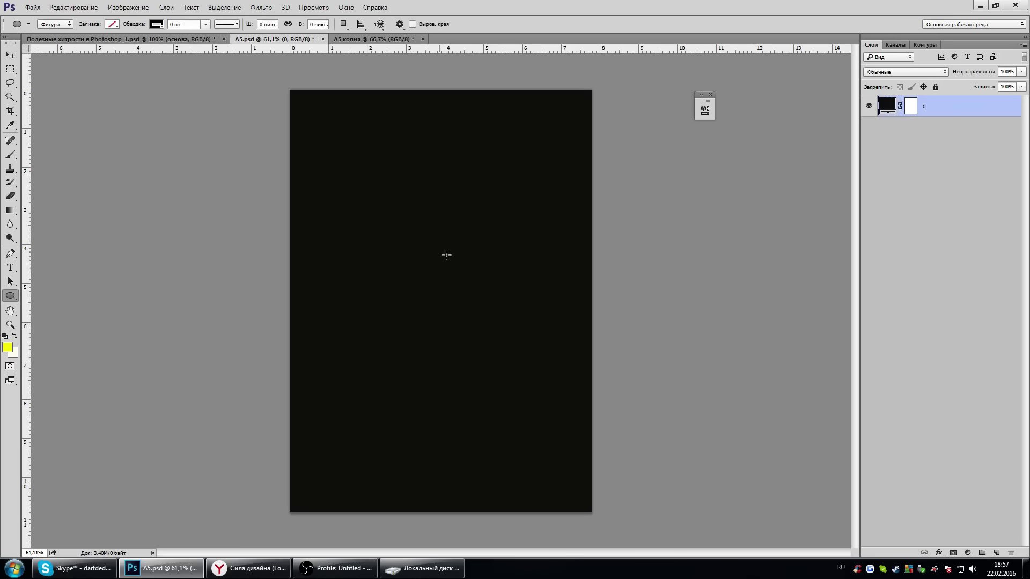
pyautogui.moveTo(362, 190); pyautogui.dragTo(496, 371)
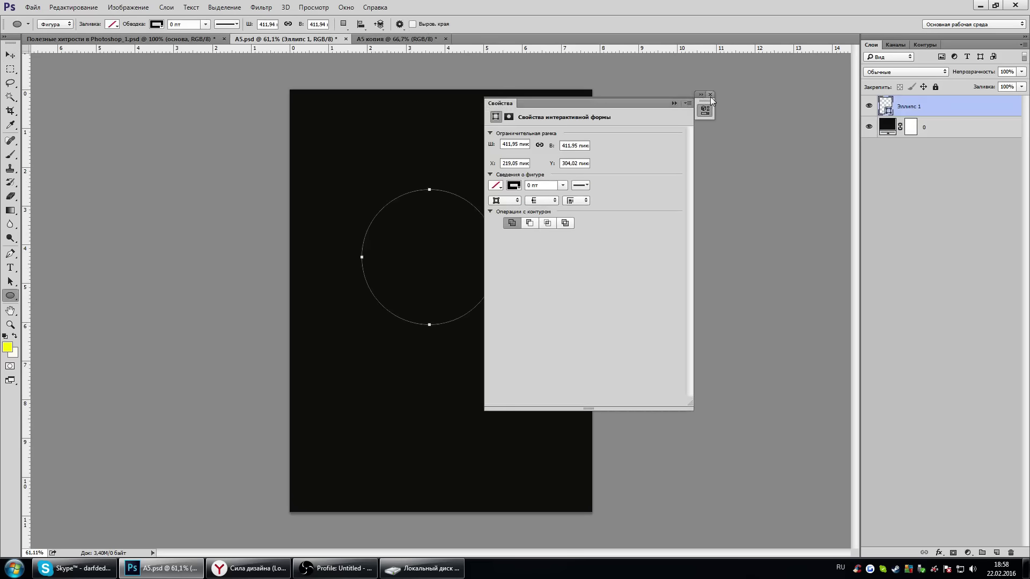
pyautogui.click(710, 95)
pyautogui.click(113, 24)
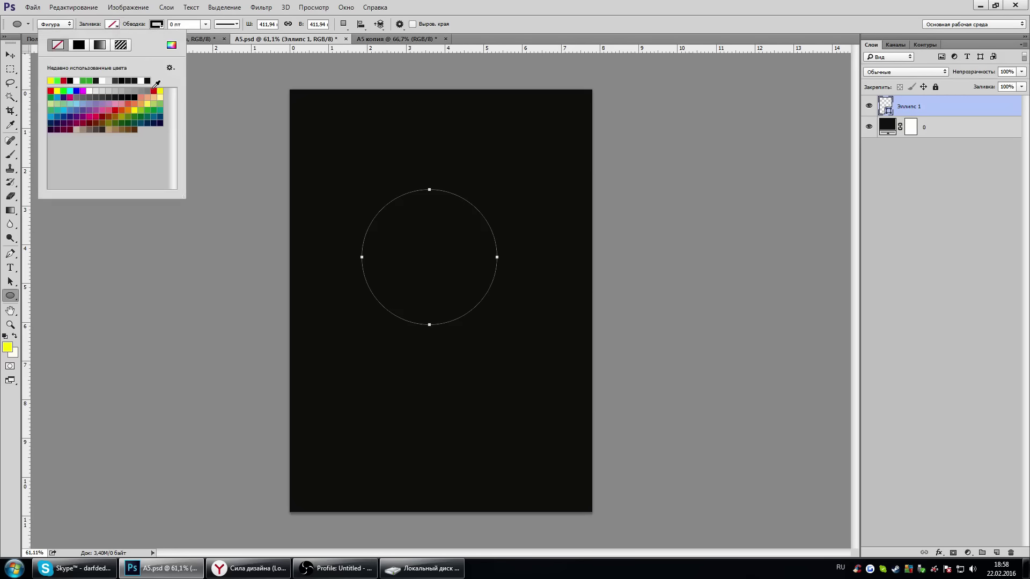
pyautogui.click(153, 90)
pyautogui.press('v')
pyautogui.moveTo(520, 258)
pyautogui.mouseDown()
pyautogui.moveTo(528, 212)
pyautogui.moveTo(519, 227)
pyautogui.mouseUp()
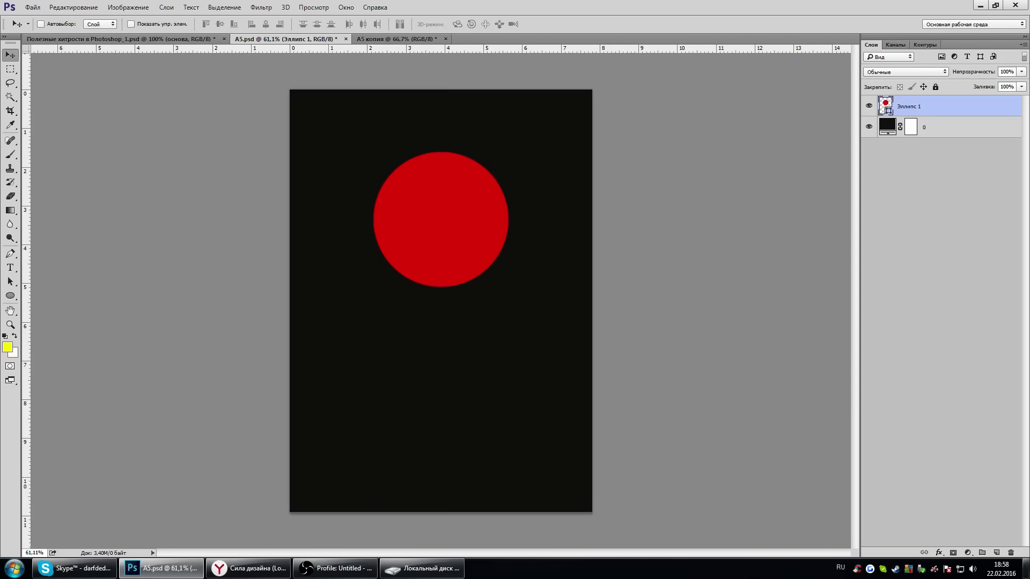
# Draw a yellow hexagon overlapping the circle's upper left and load its outline as a selection.
pyautogui.click(996, 553)
pyautogui.click(10, 296)
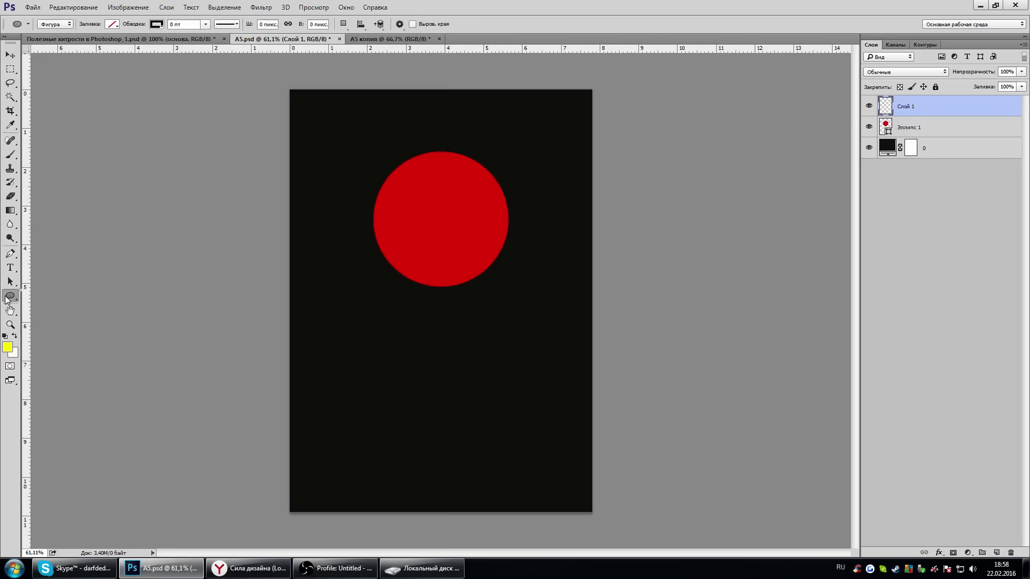
pyautogui.rightClick(8, 299)
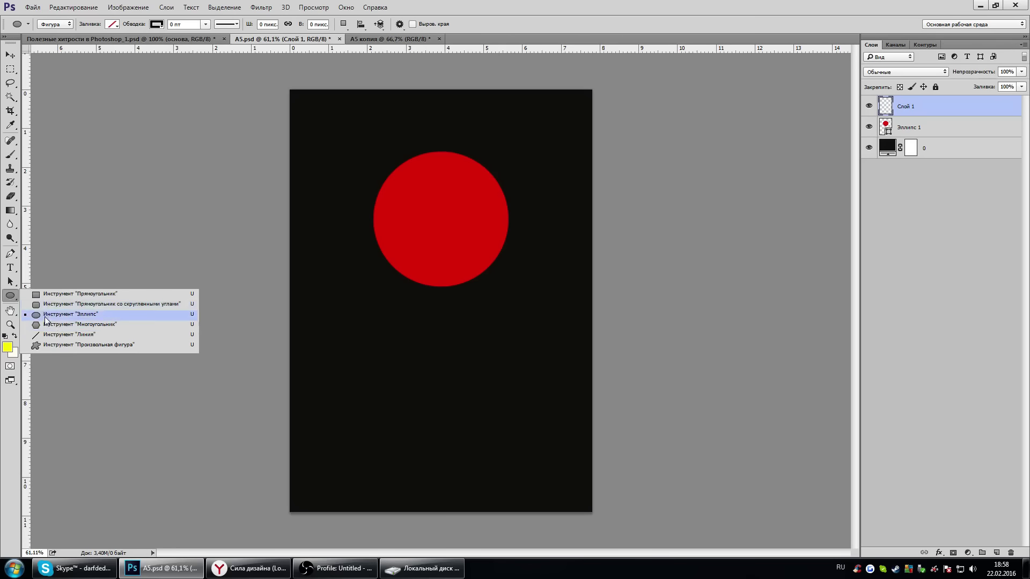
pyautogui.click(51, 324)
pyautogui.moveTo(406, 189); pyautogui.dragTo(475, 238)
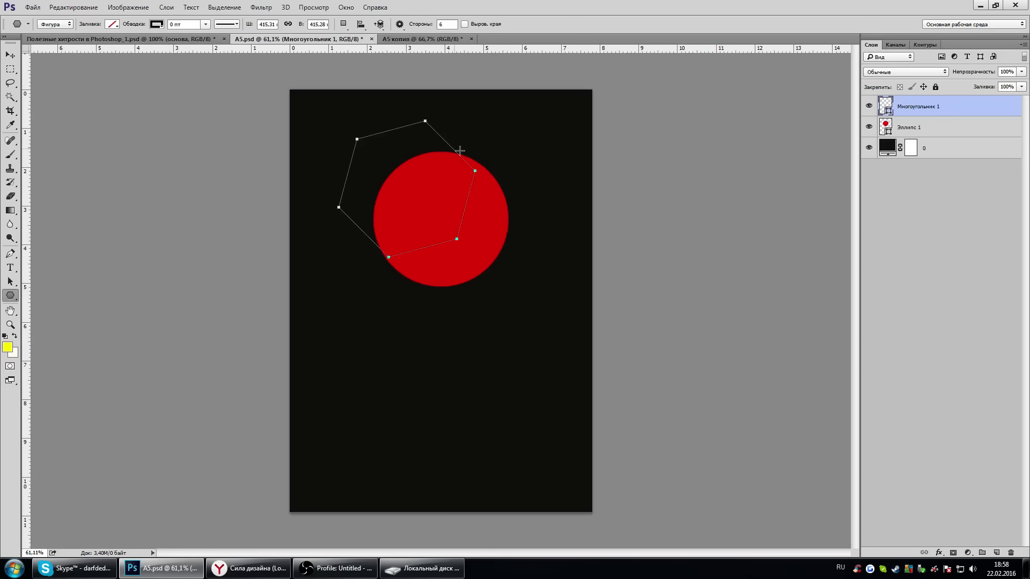
pyautogui.click(112, 24)
pyautogui.click(160, 92)
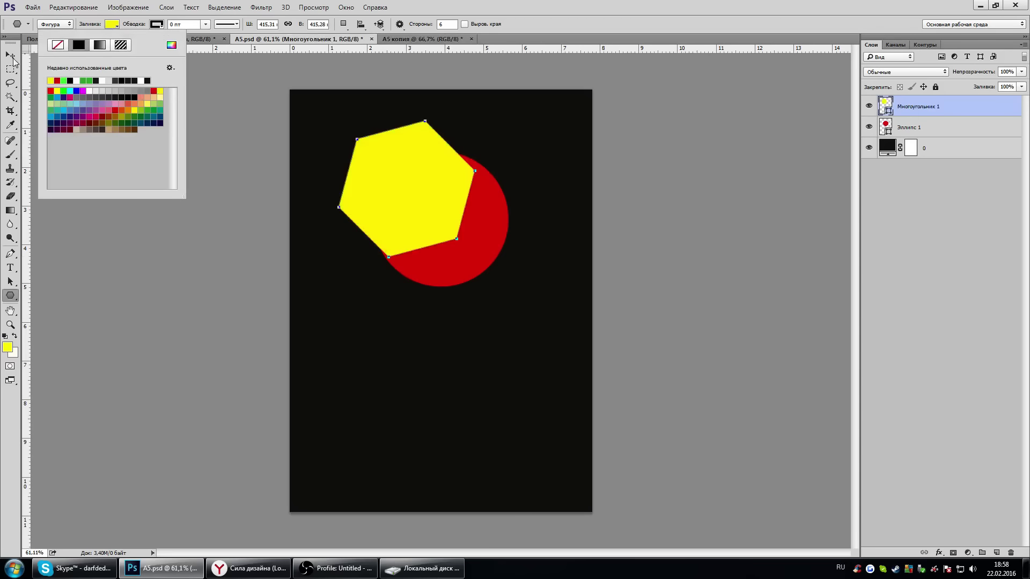
pyautogui.click(12, 55)
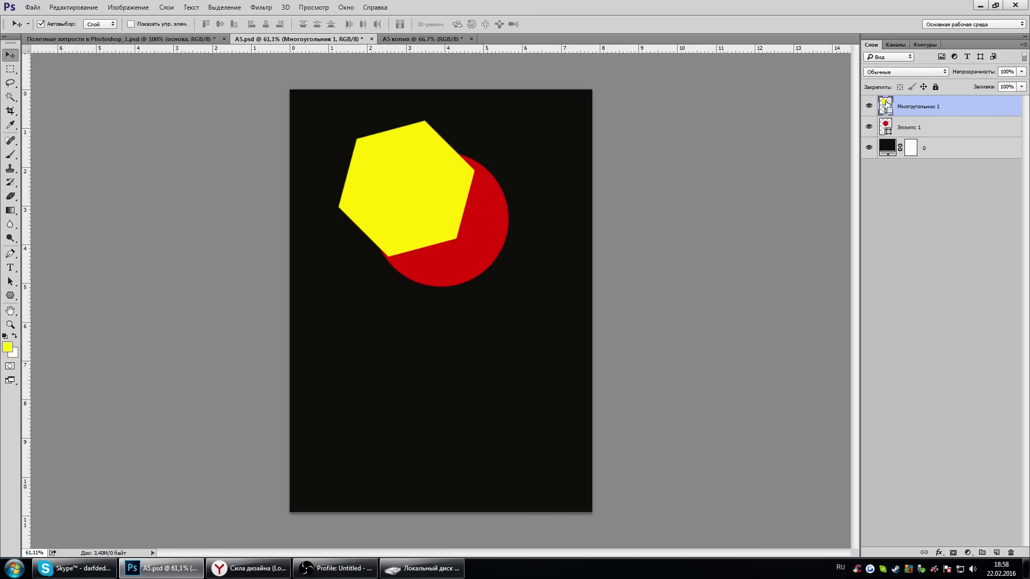
pyautogui.keyDown('ctrl'); pyautogui.click(886, 106); pyautogui.keyUp('ctrl')
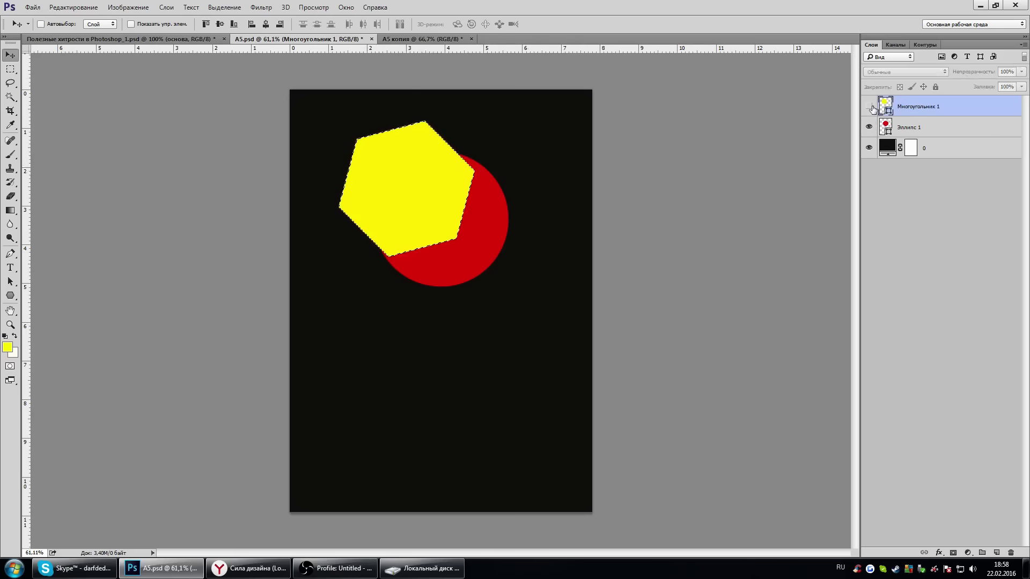
# Hide the hexagon, give Эллипс 1 a blank white mask, and reload the hexagon selection.
pyautogui.click(868, 106)
pyautogui.click(965, 132)
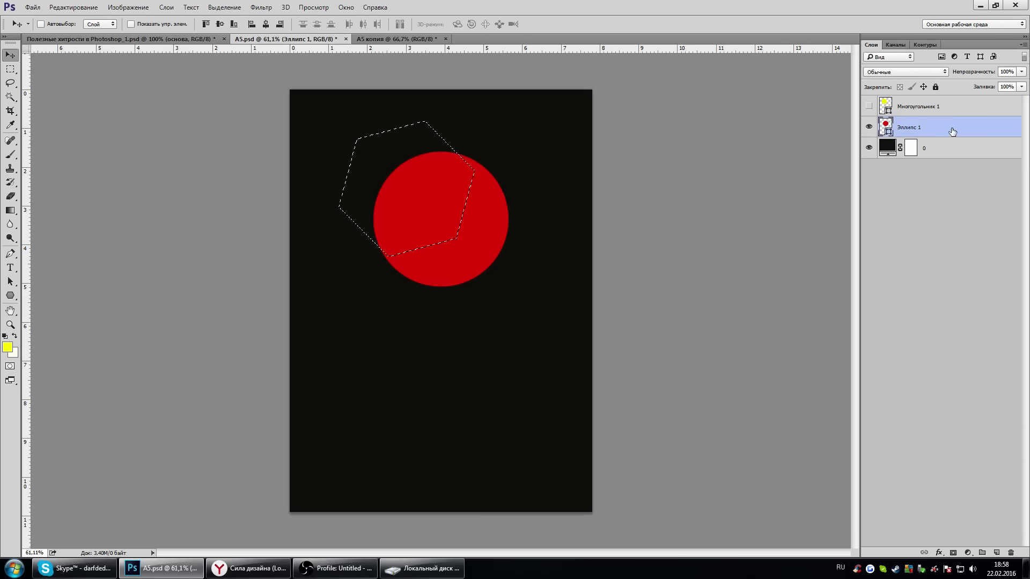
pyautogui.click(955, 553)
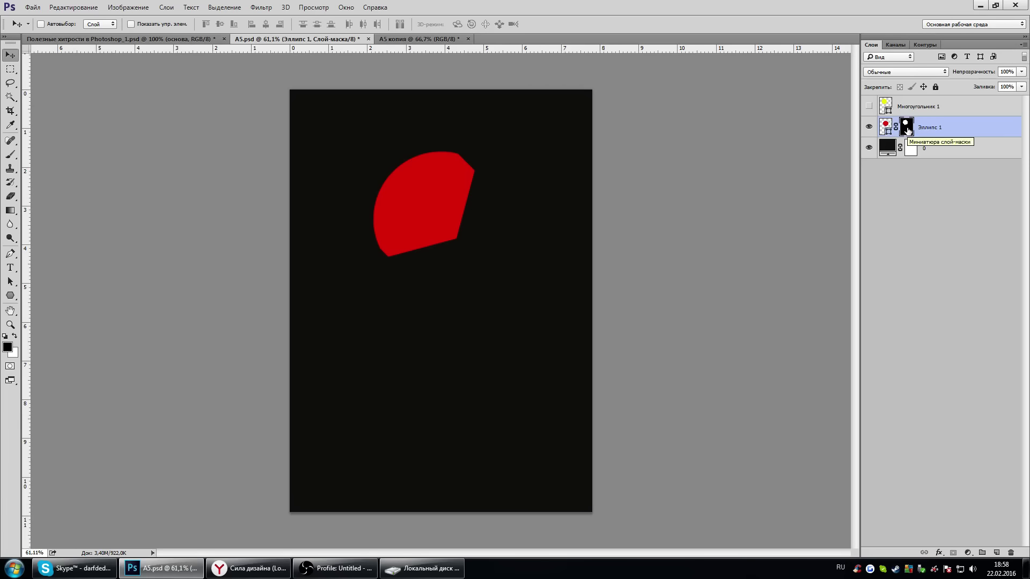
pyautogui.hotkey('ctrl', 'i')
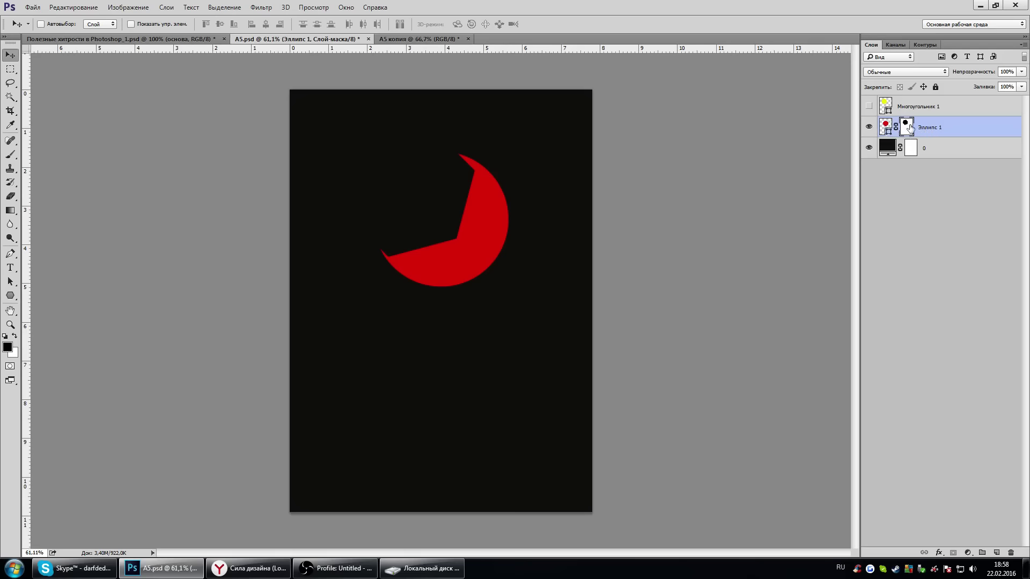
pyautogui.rightClick(906, 128)
pyautogui.click(909, 153)
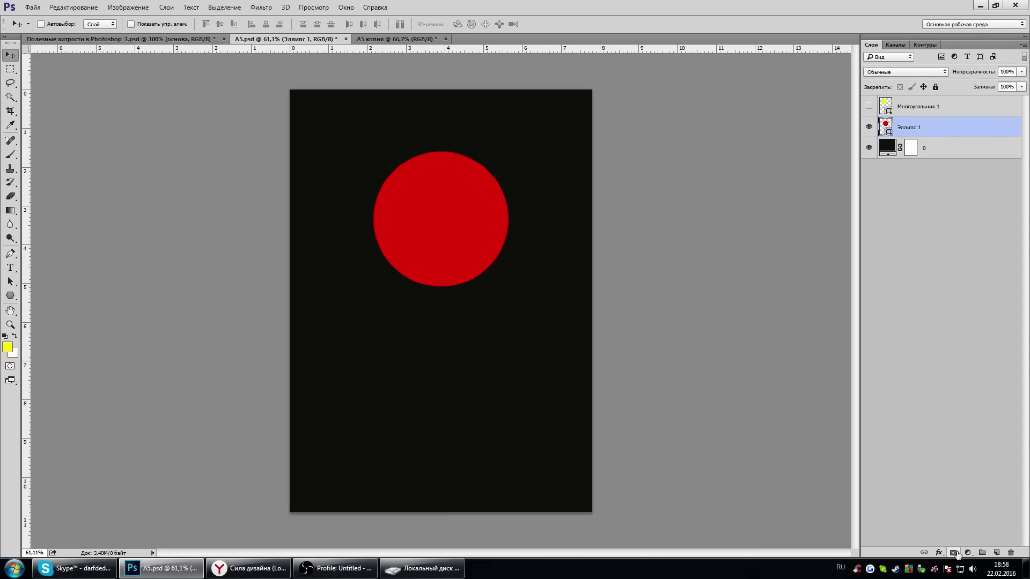
pyautogui.click(954, 552)
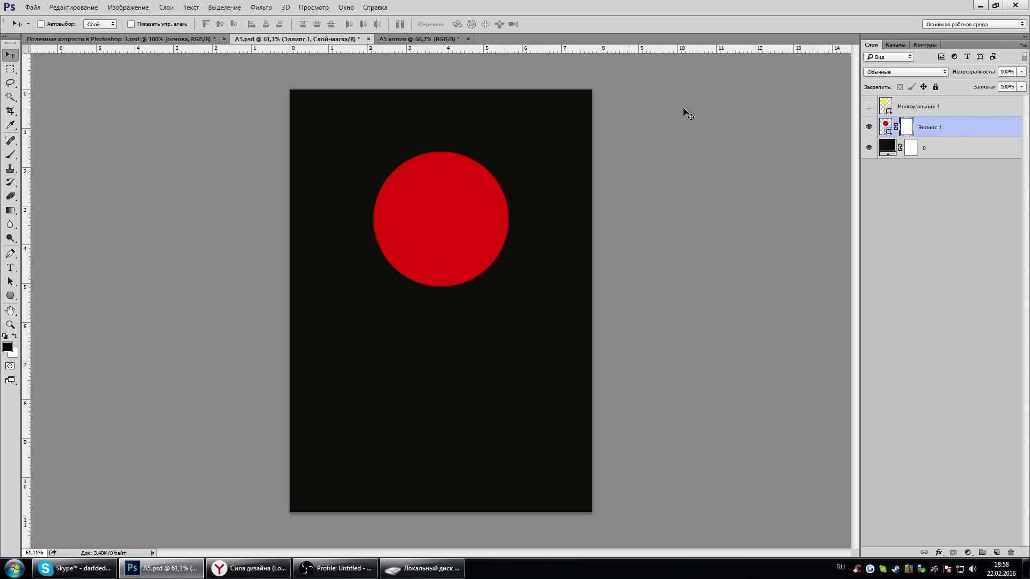
pyautogui.click(869, 106)
pyautogui.keyDown('ctrl'); pyautogui.click(885, 106); pyautogui.keyUp('ctrl')
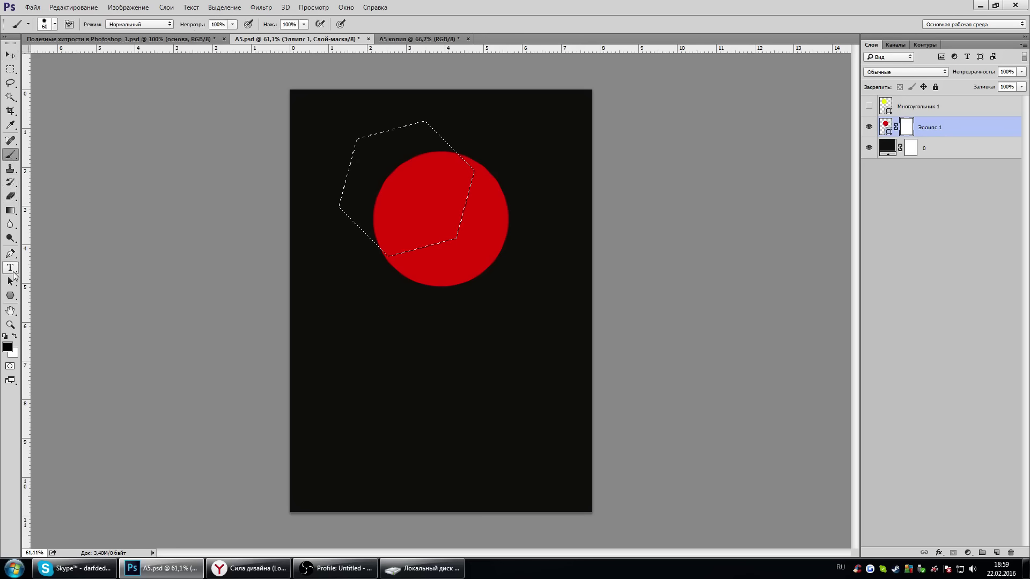
# Paint black with a 300 px hard brush inside the hexagon selection on the circle's mask.
pyautogui.click(12, 209)
pyautogui.click(10, 154)
pyautogui.rightClick(407, 222)
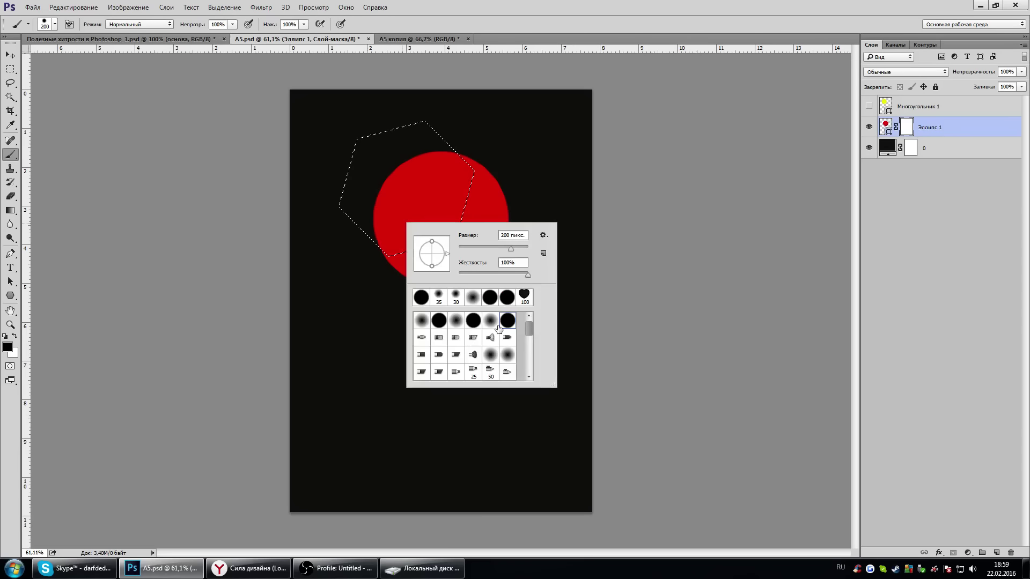
pyautogui.doubleClick(473, 321)
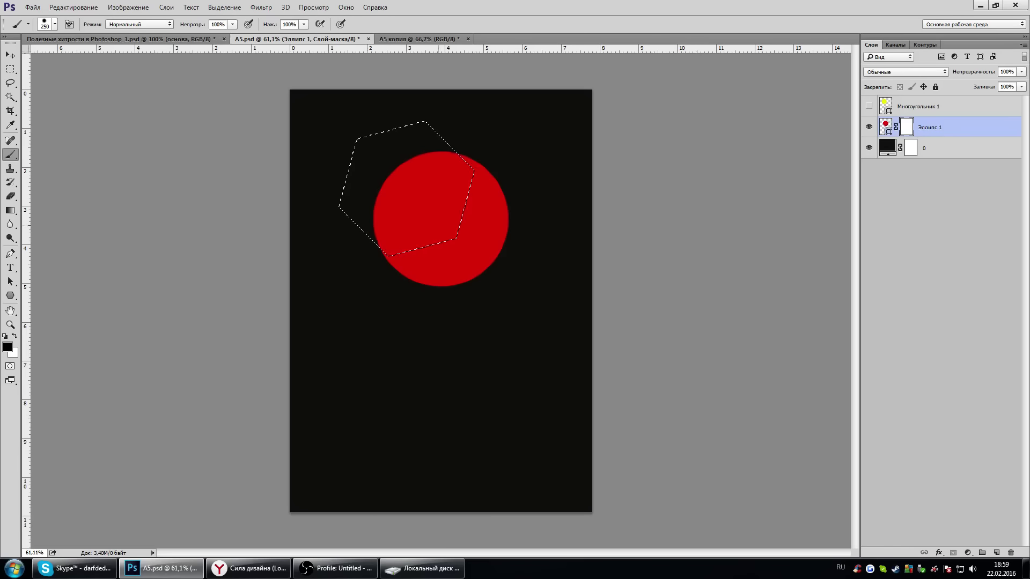
pyautogui.moveTo(418, 182); pyautogui.dragTo(380, 230)
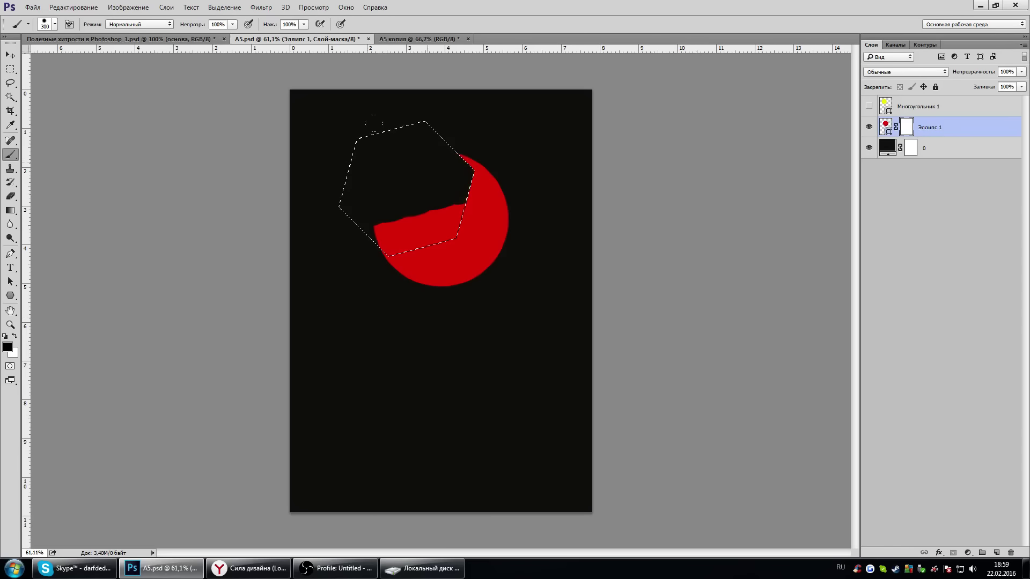
# Deselect, hide the red crescent layer, and return to the fully ticked tips slide.
pyautogui.click(10, 68)
pyautogui.click(517, 351)
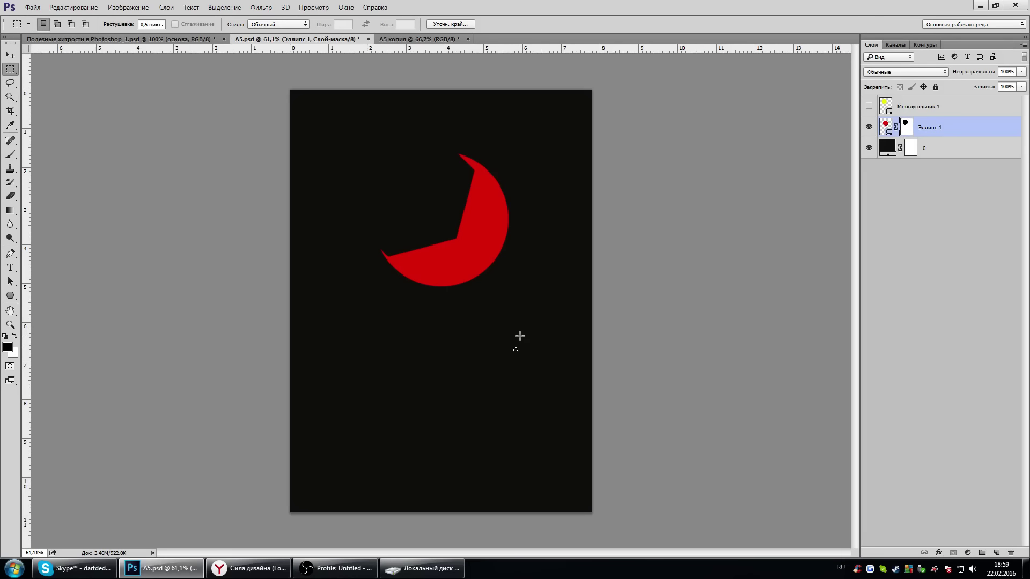
pyautogui.click(869, 127)
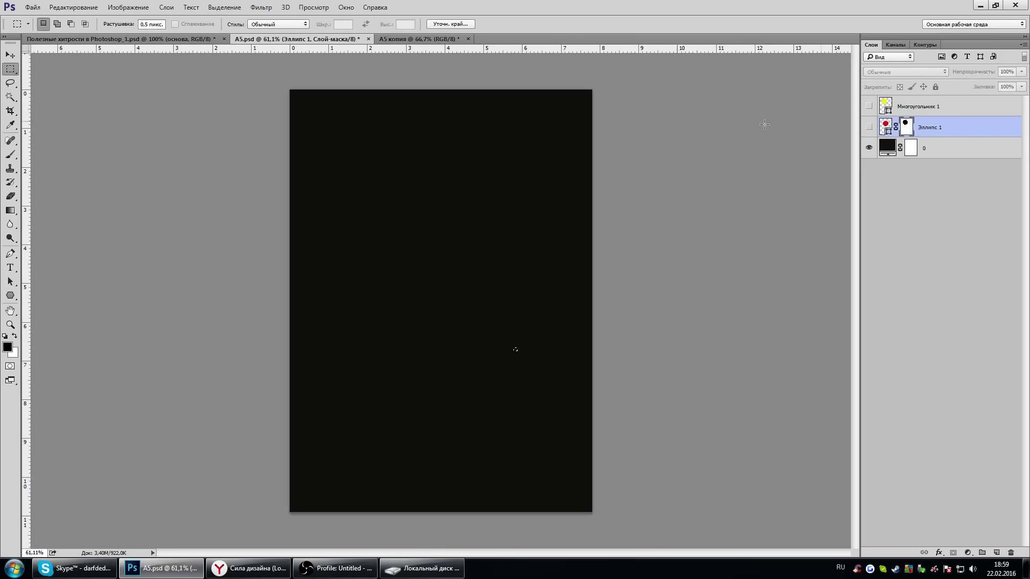
pyautogui.click(169, 37)
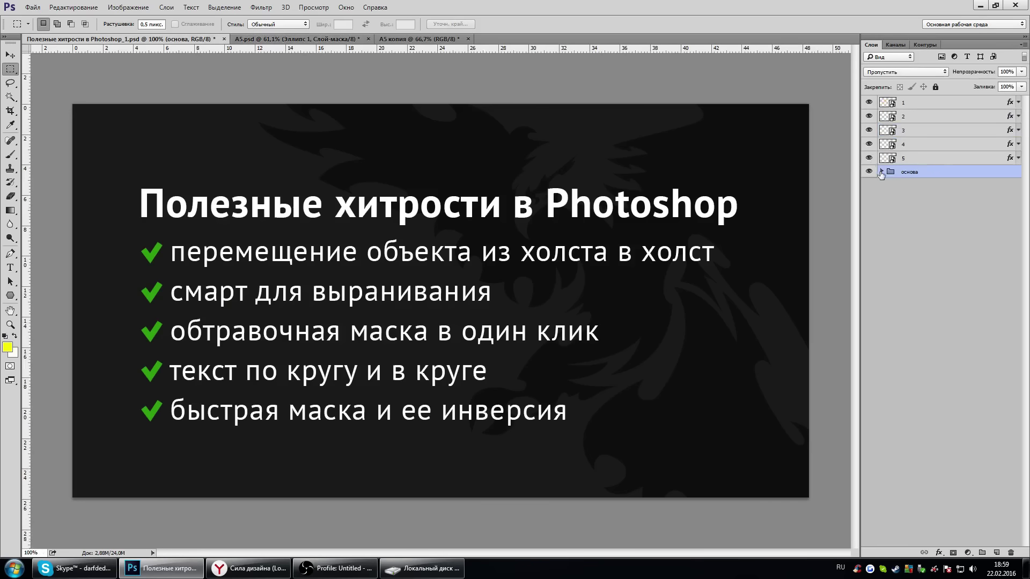